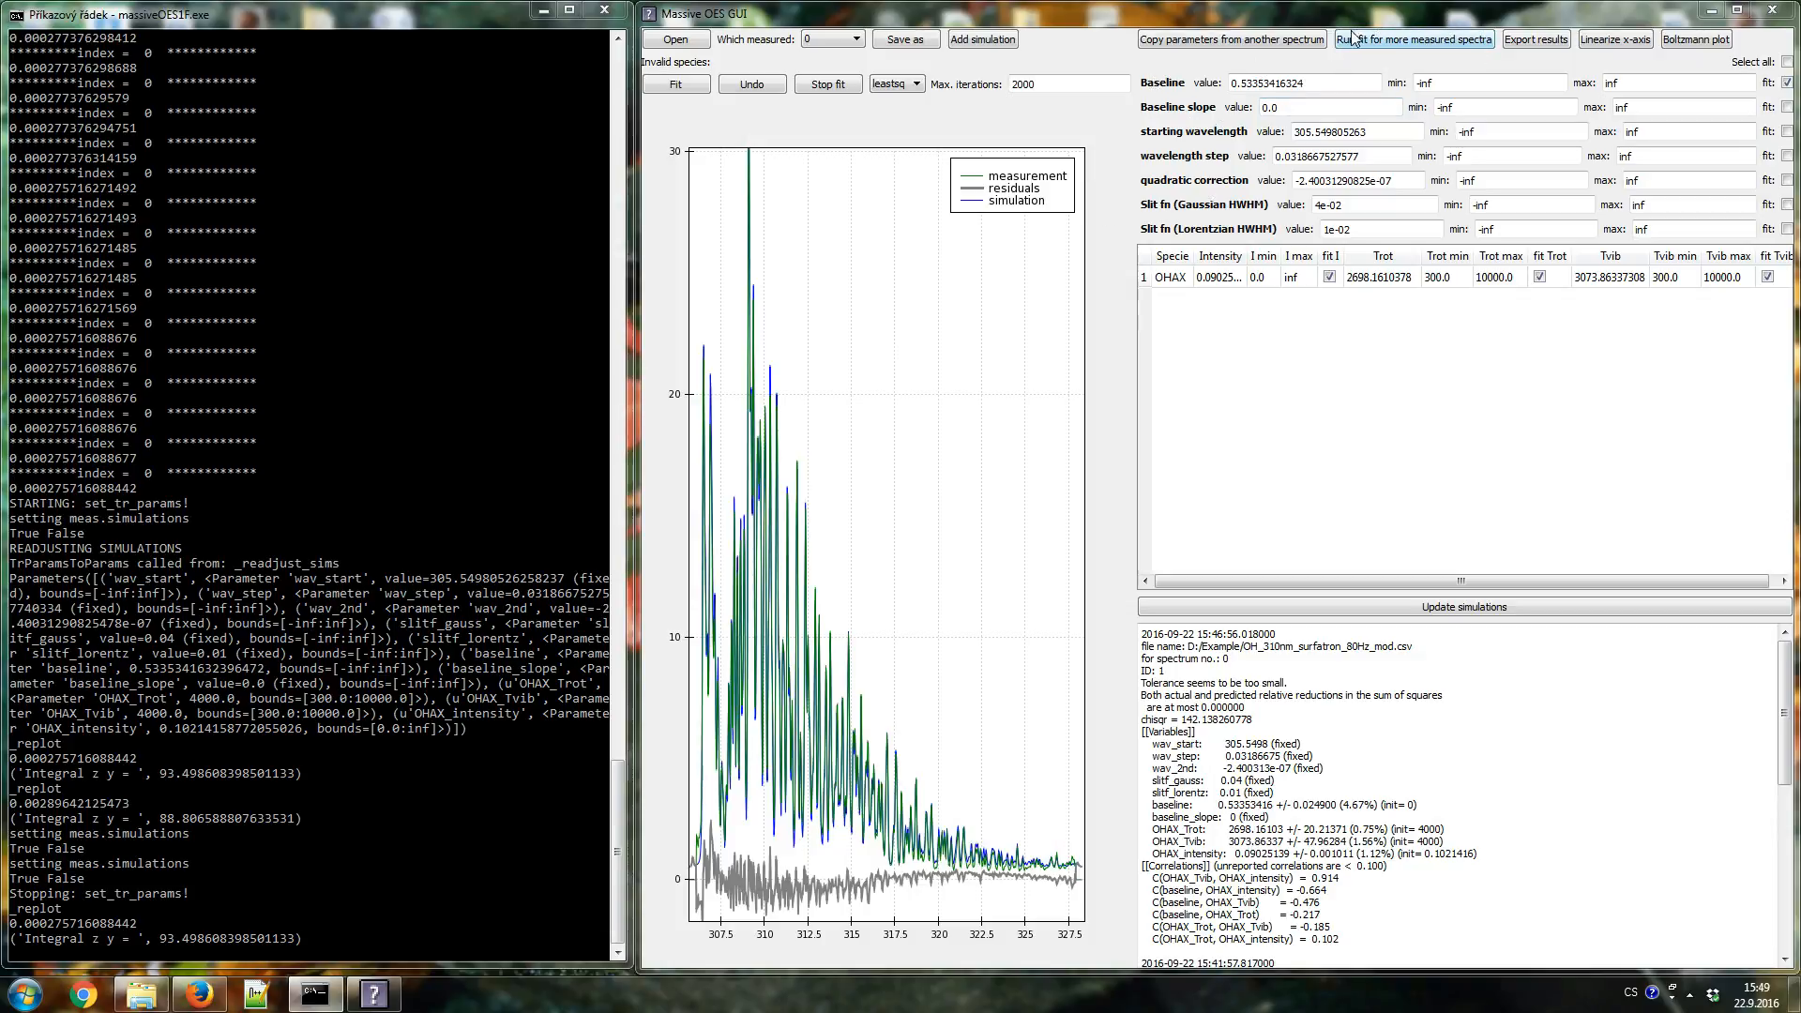
- Open the spectrum selection for fitting more measured spectra and look through the full list of spectra
left_click(1433, 44)
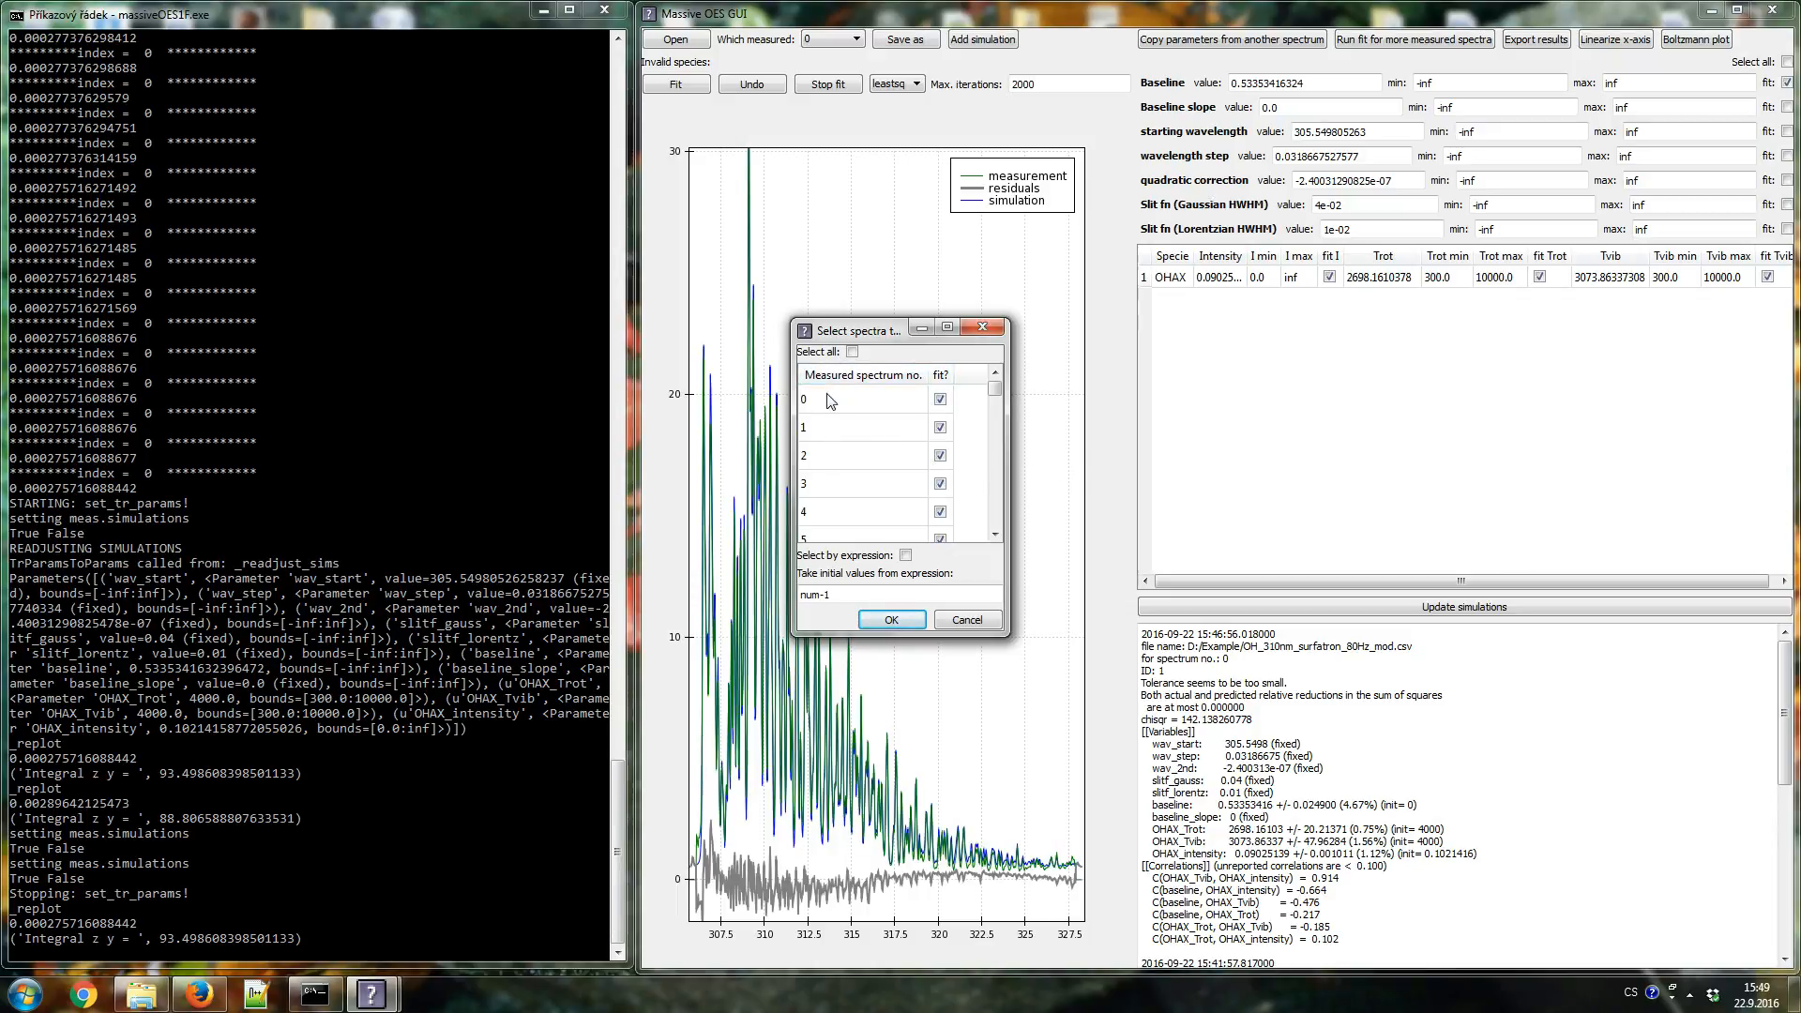
scroll(928, 456, "down", 4)
scroll(929, 458, "down", 11)
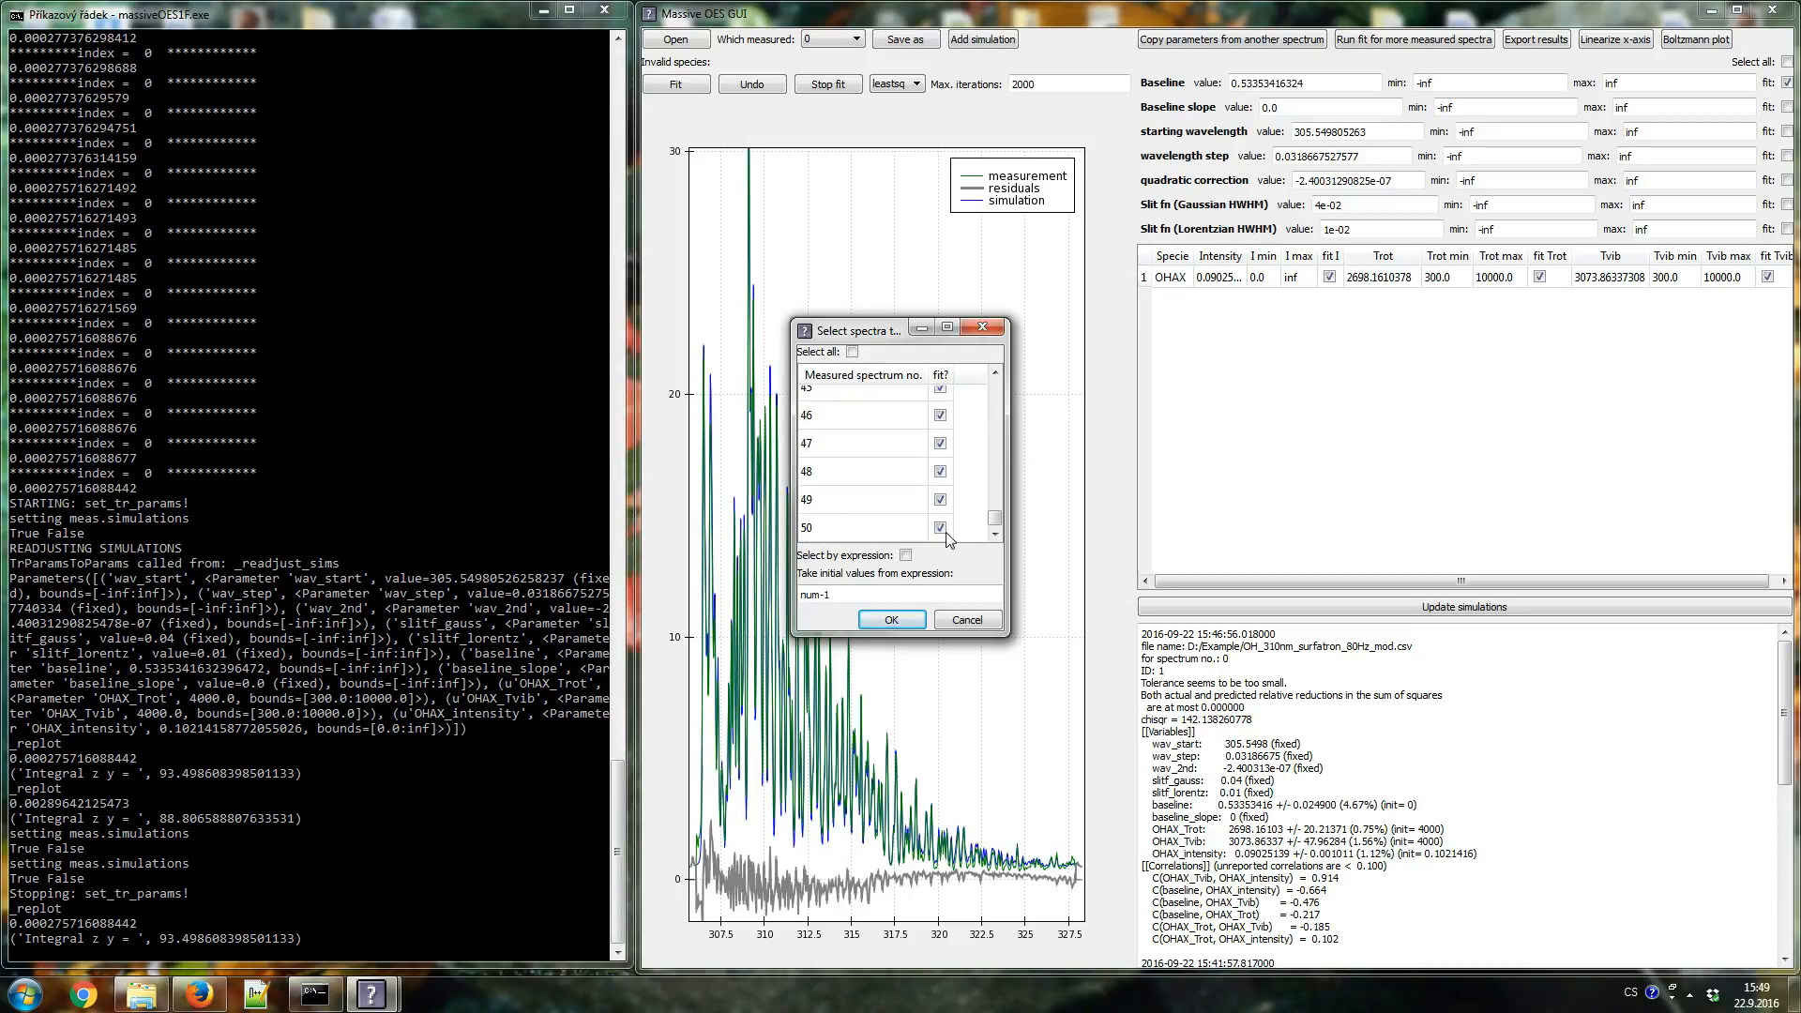
left_click_drag(995, 517, 1002, 370)
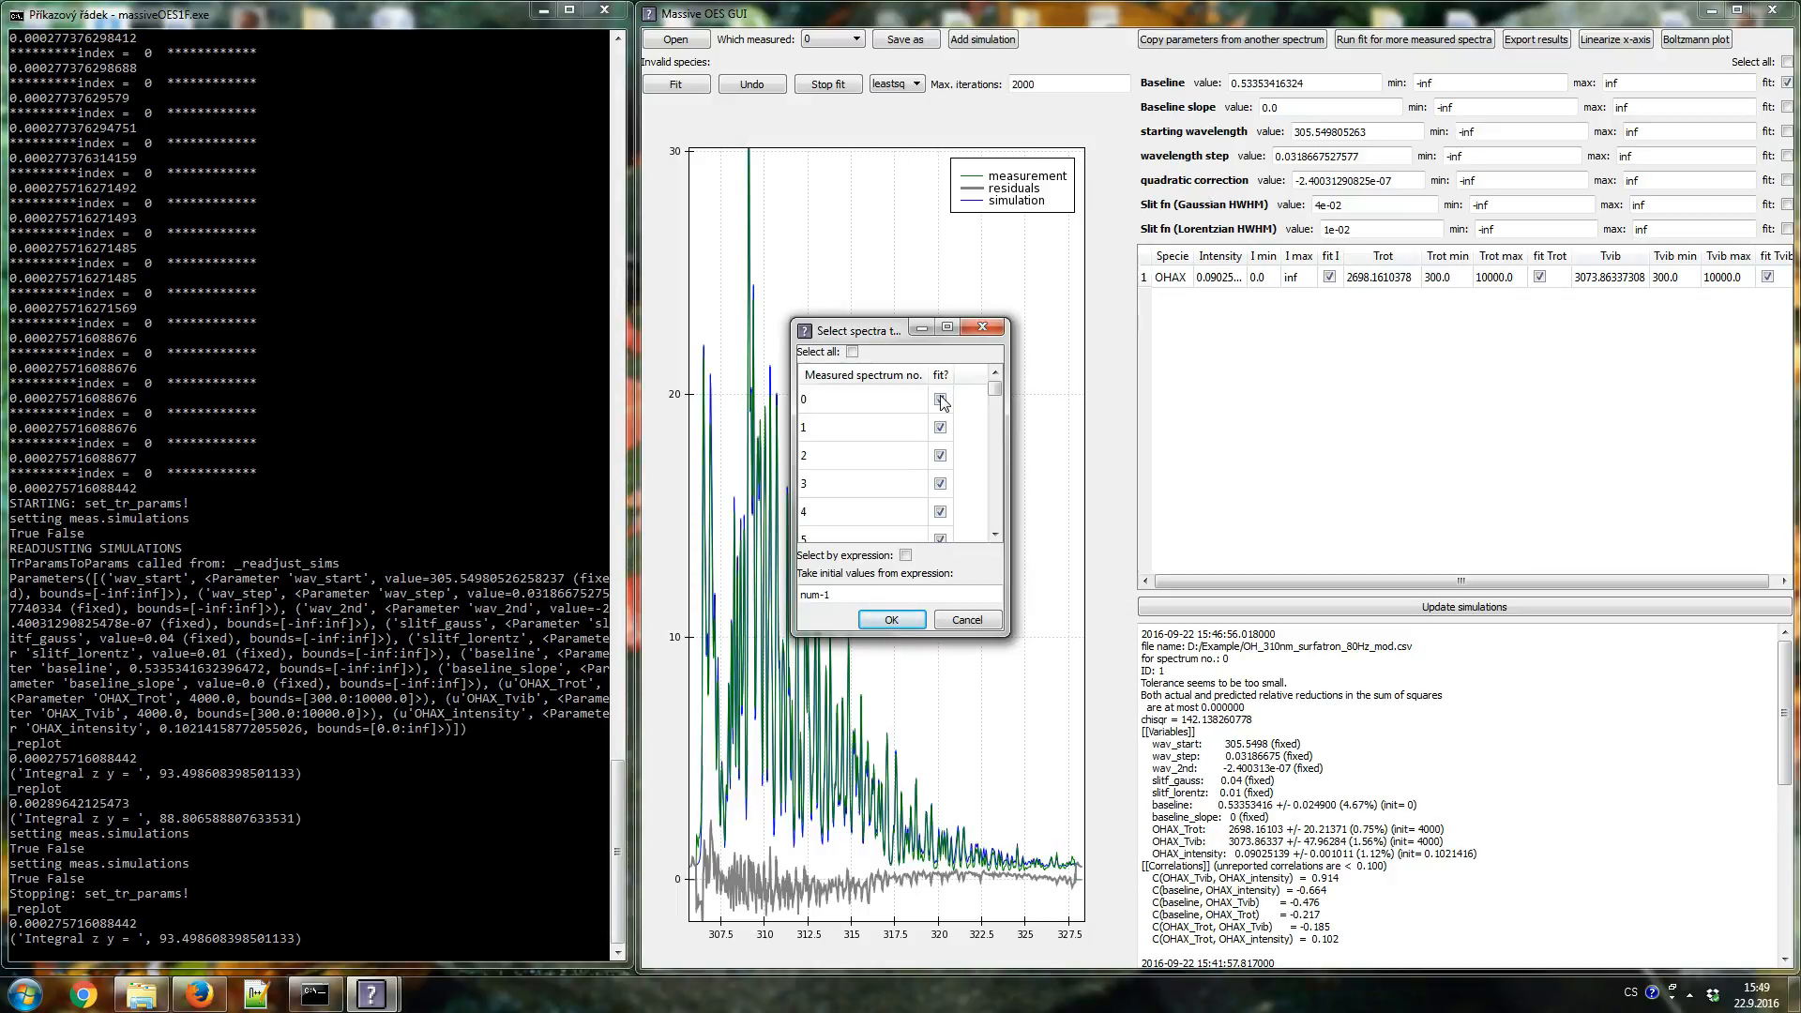
left_click_drag(886, 332, 1126, 322)
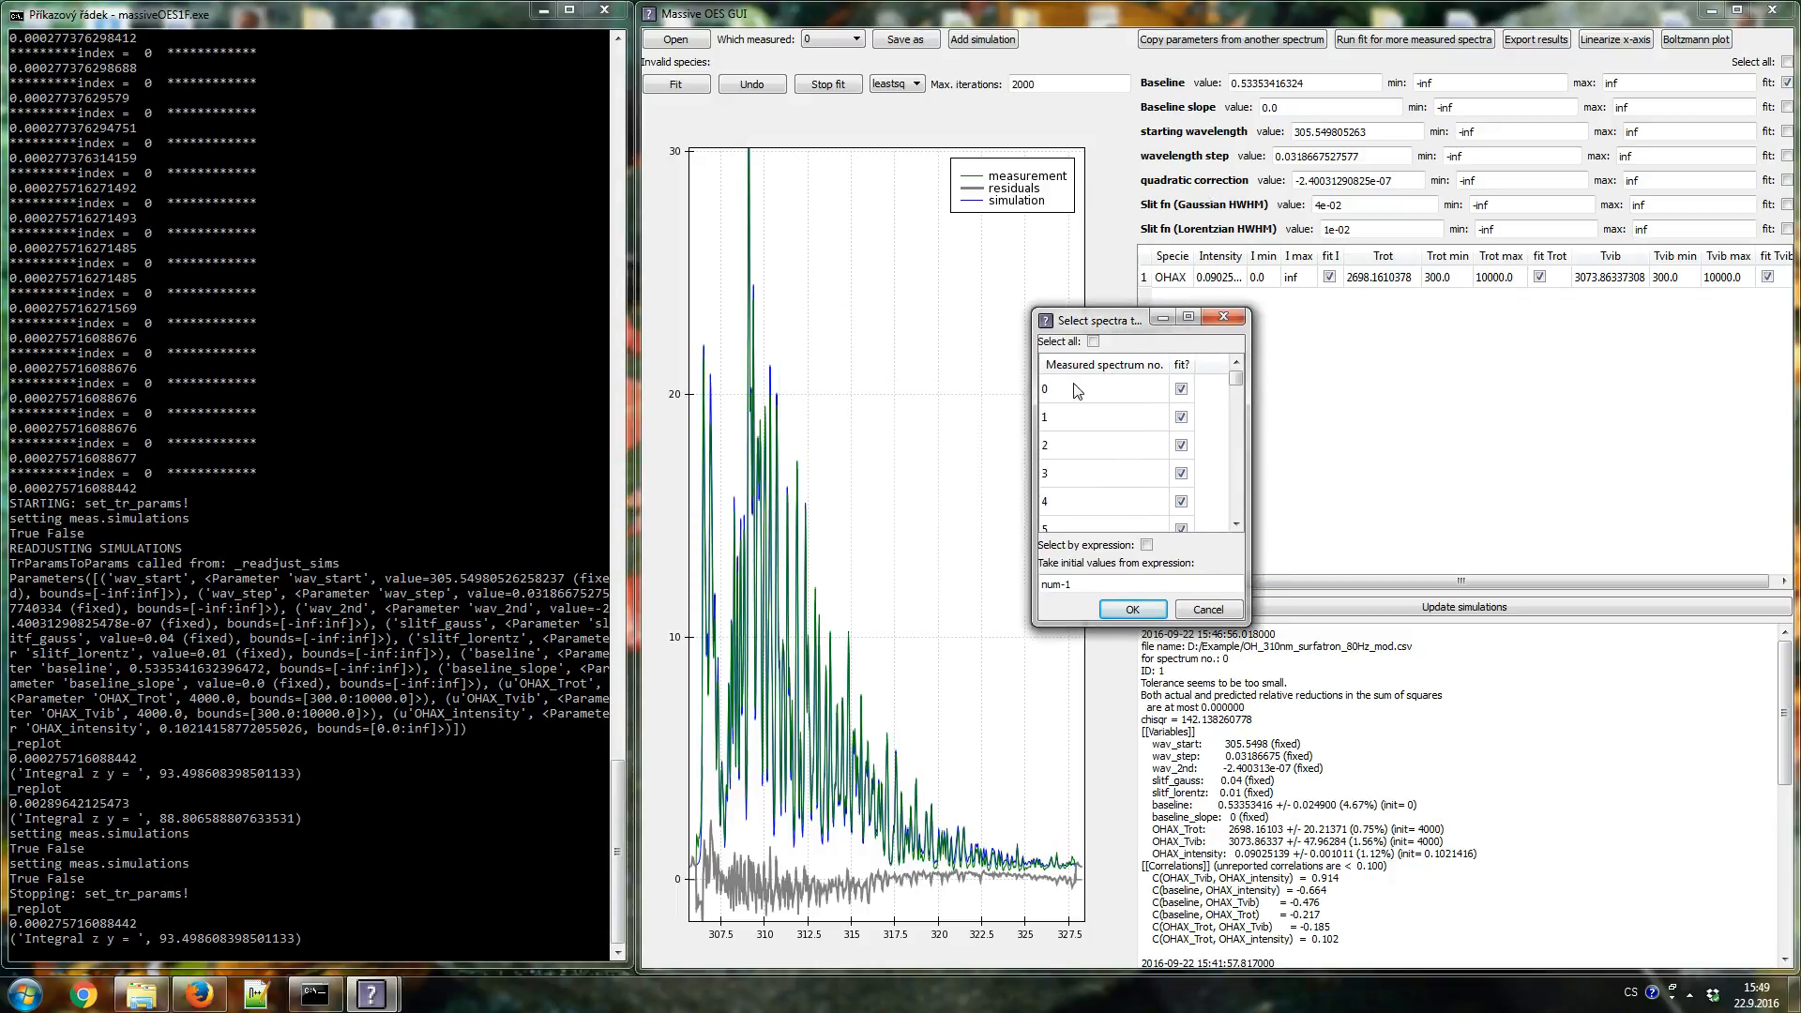
- Clear the selection of all spectra and mark only measured spectra 1 to 6 for fitting
left_click(1182, 392)
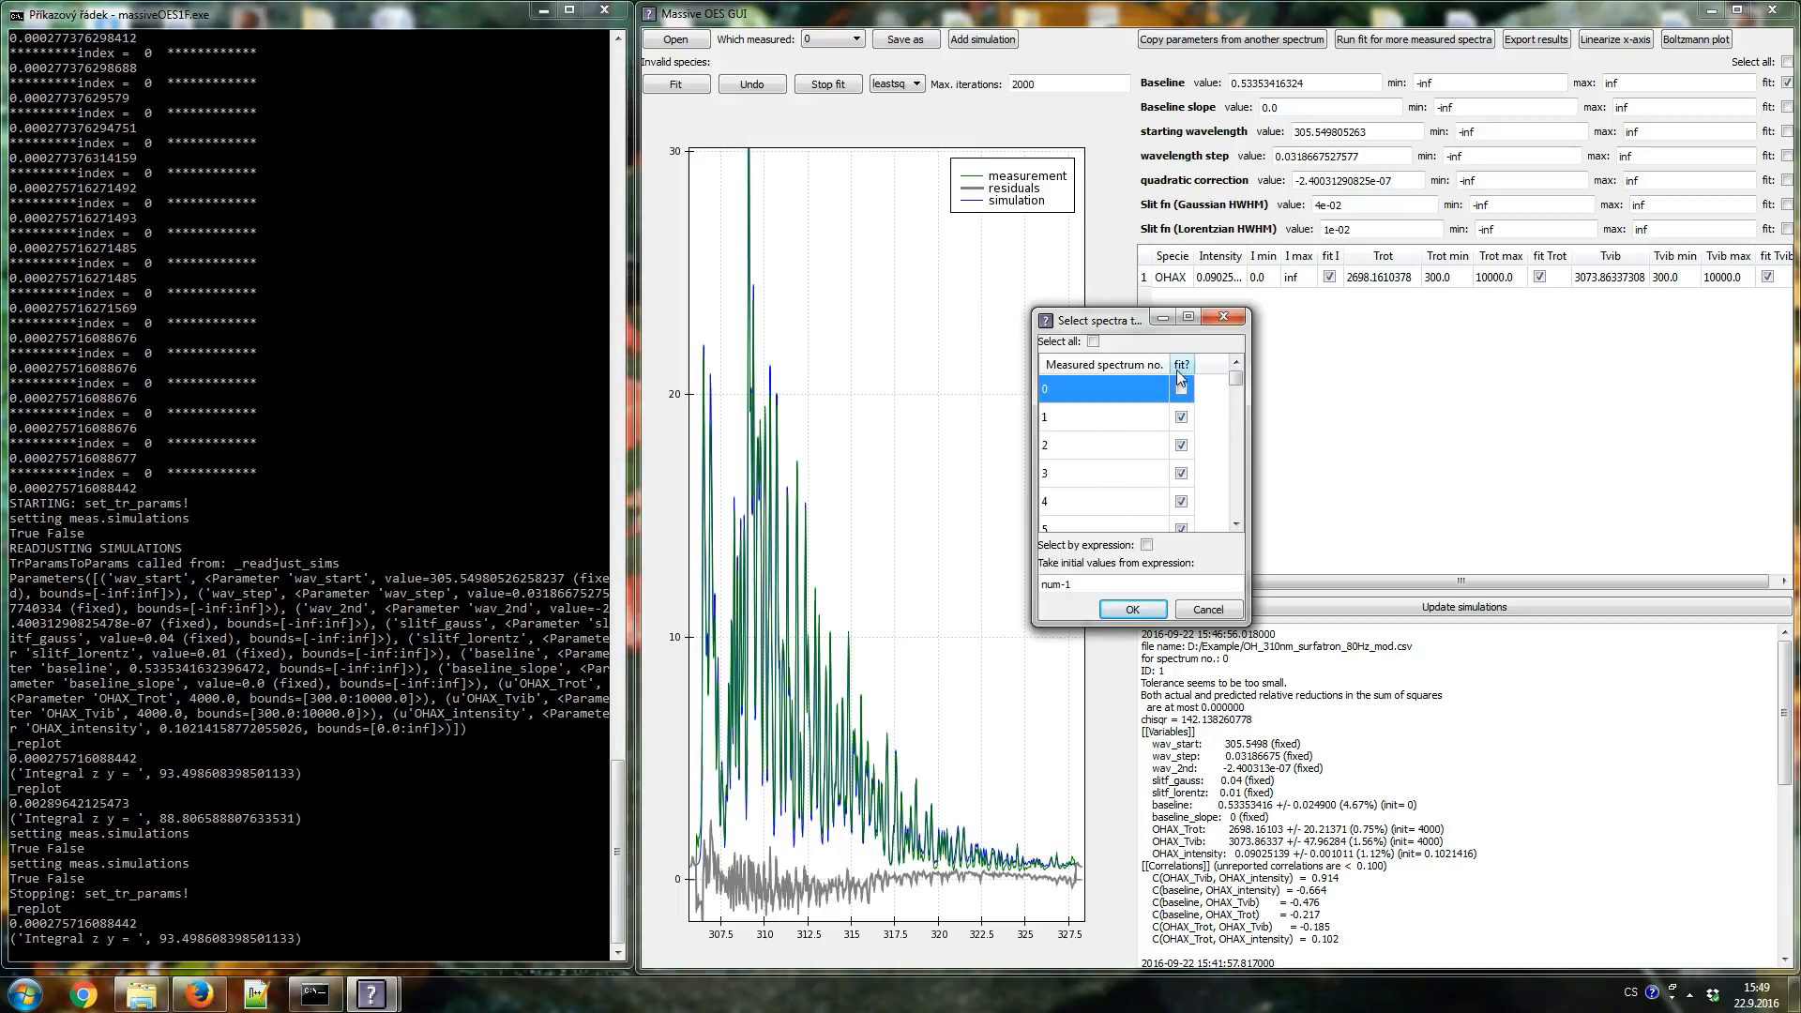
left_click(1093, 344)
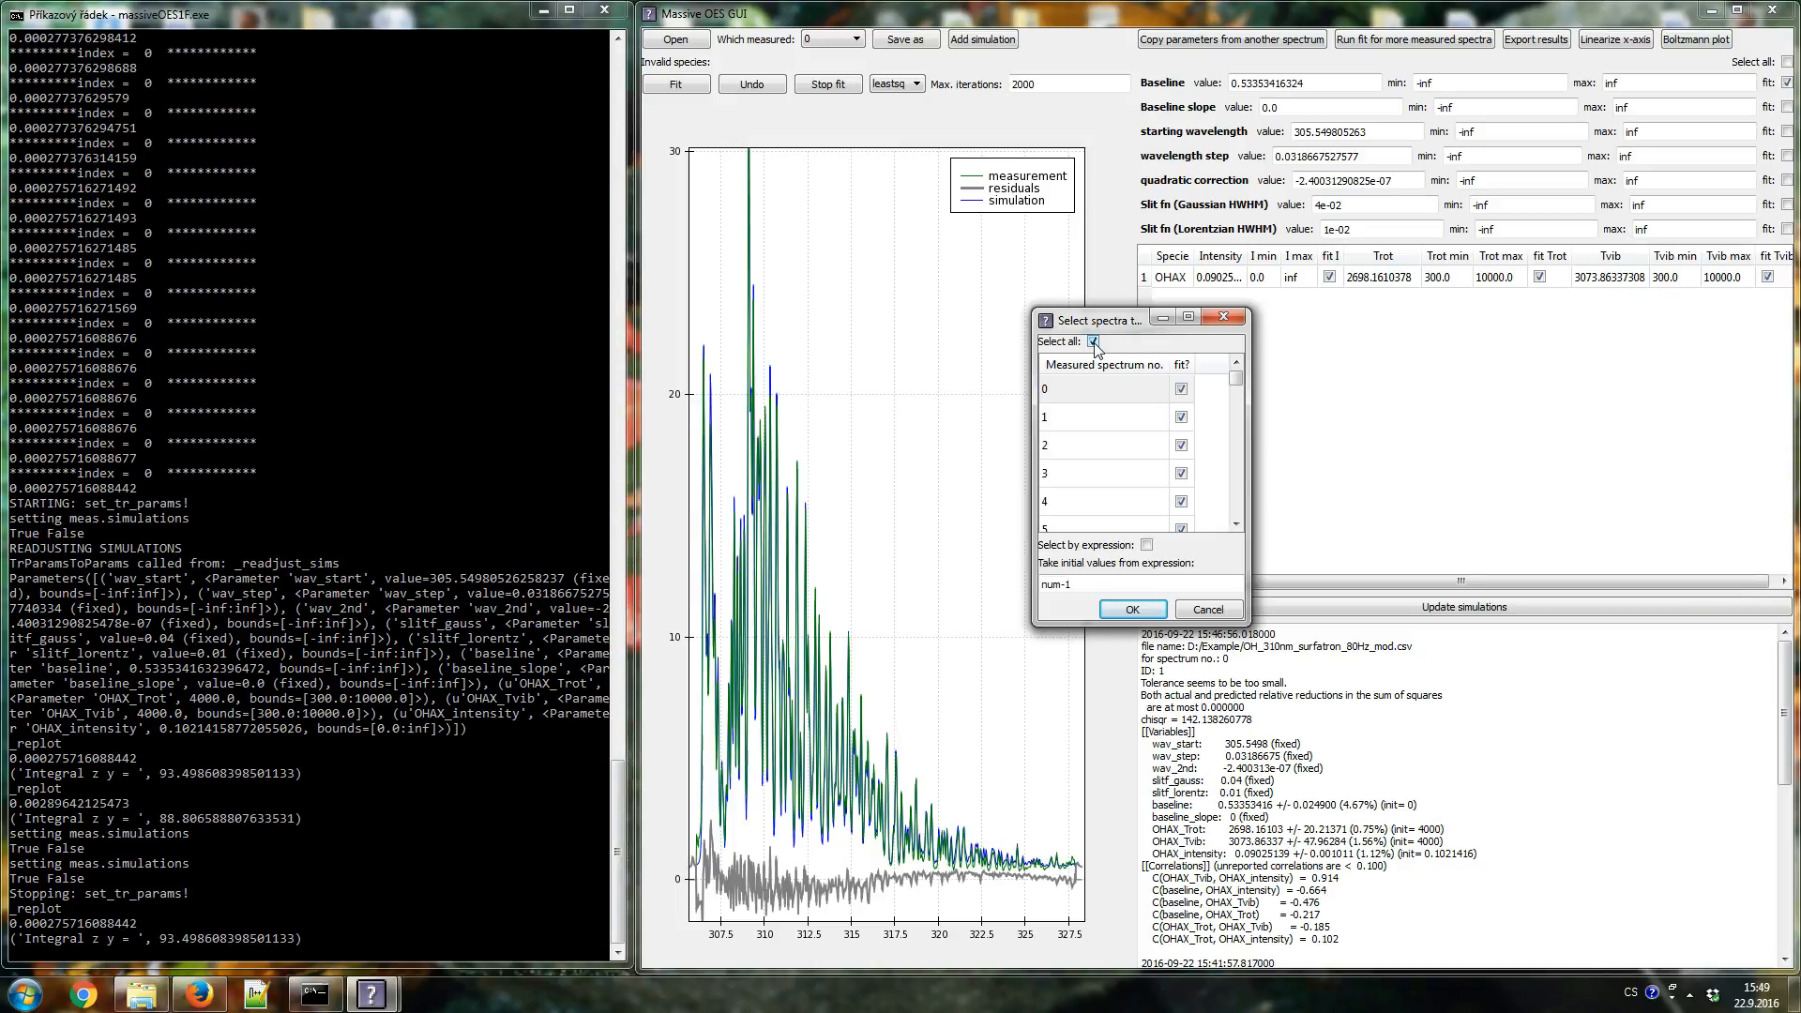
left_click(1181, 416)
left_click(1181, 444)
left_click(1182, 474)
left_click(1182, 475)
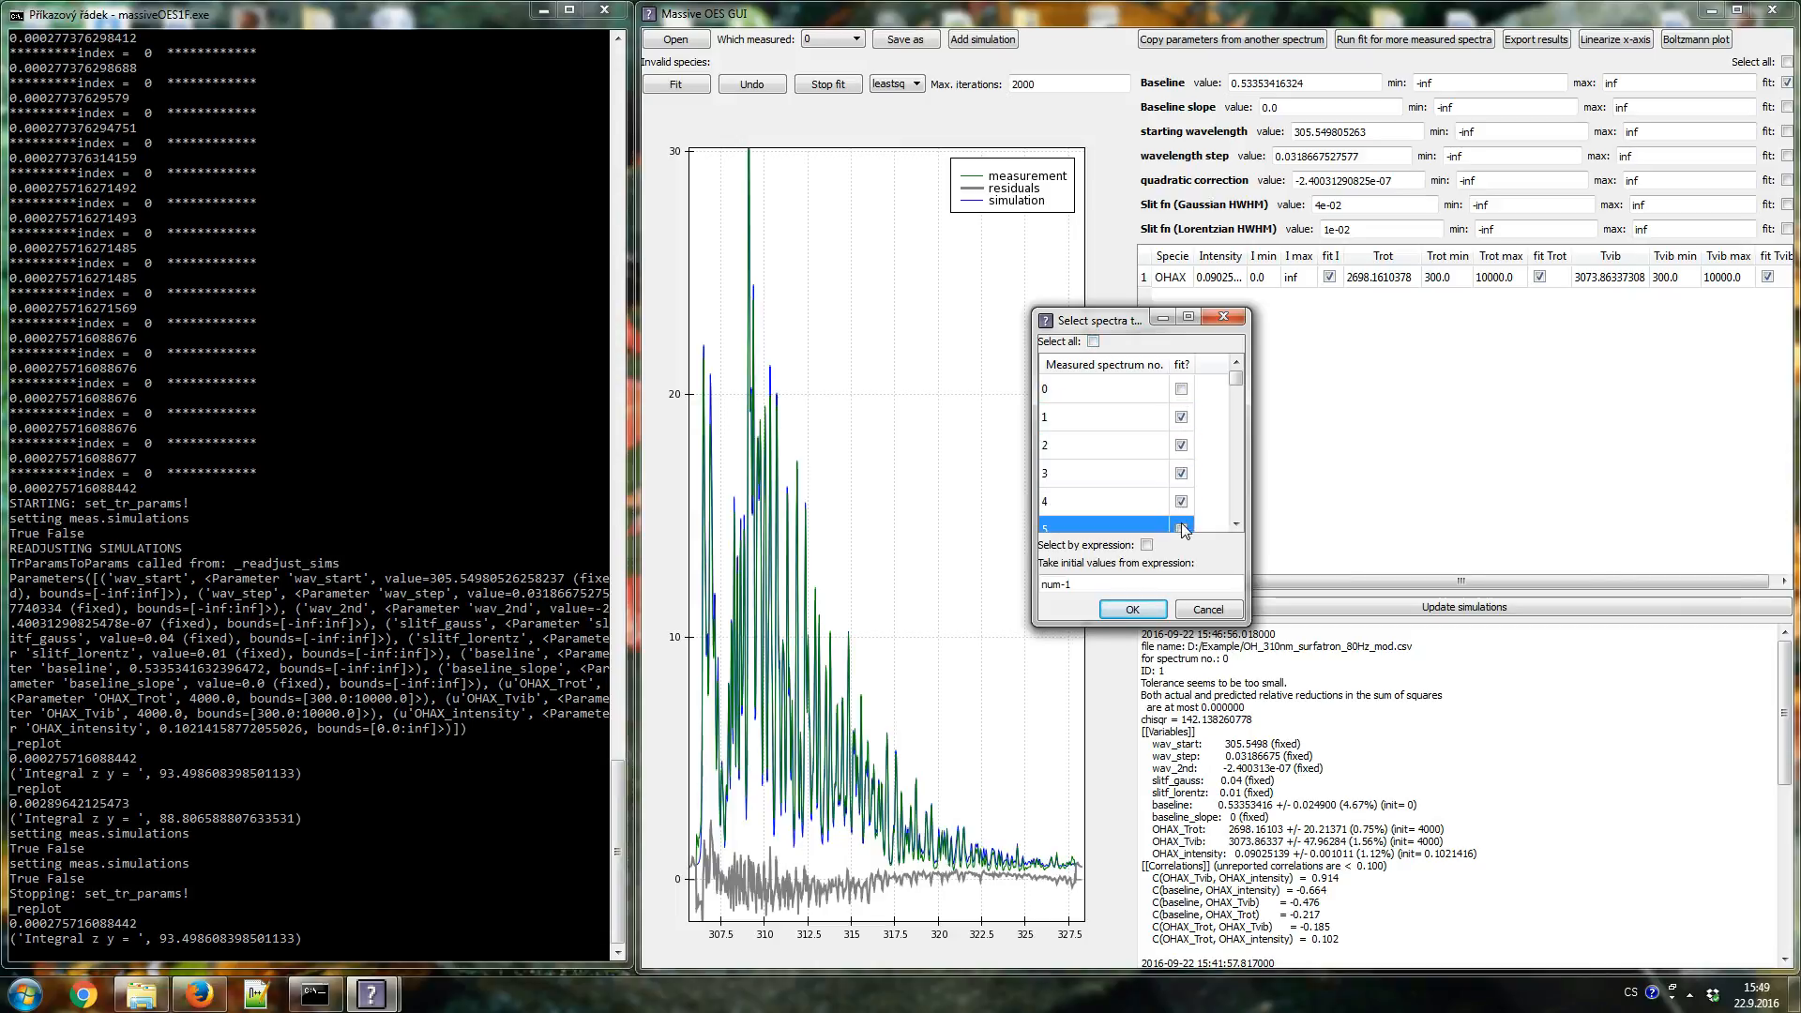
left_click(1182, 475)
left_click(1182, 475)
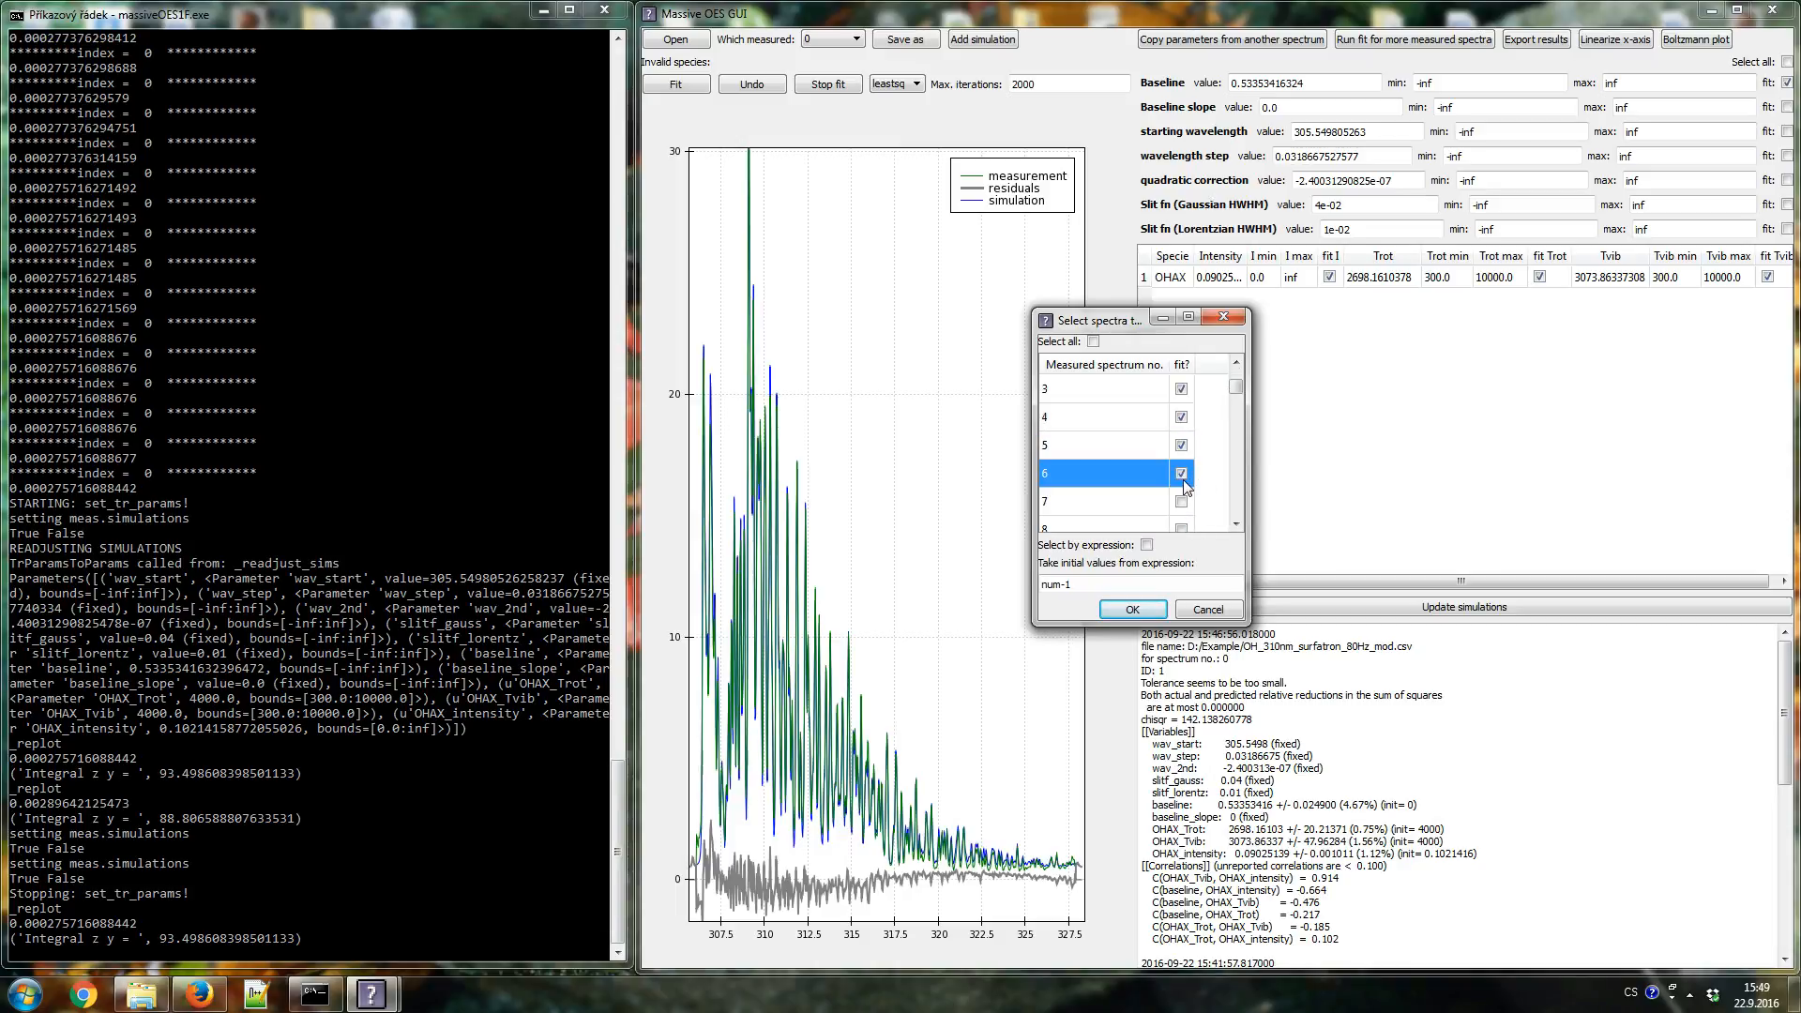
- Run the fit on the selected spectra, keeping num-1 as the expression for the initial values
left_click(1102, 581)
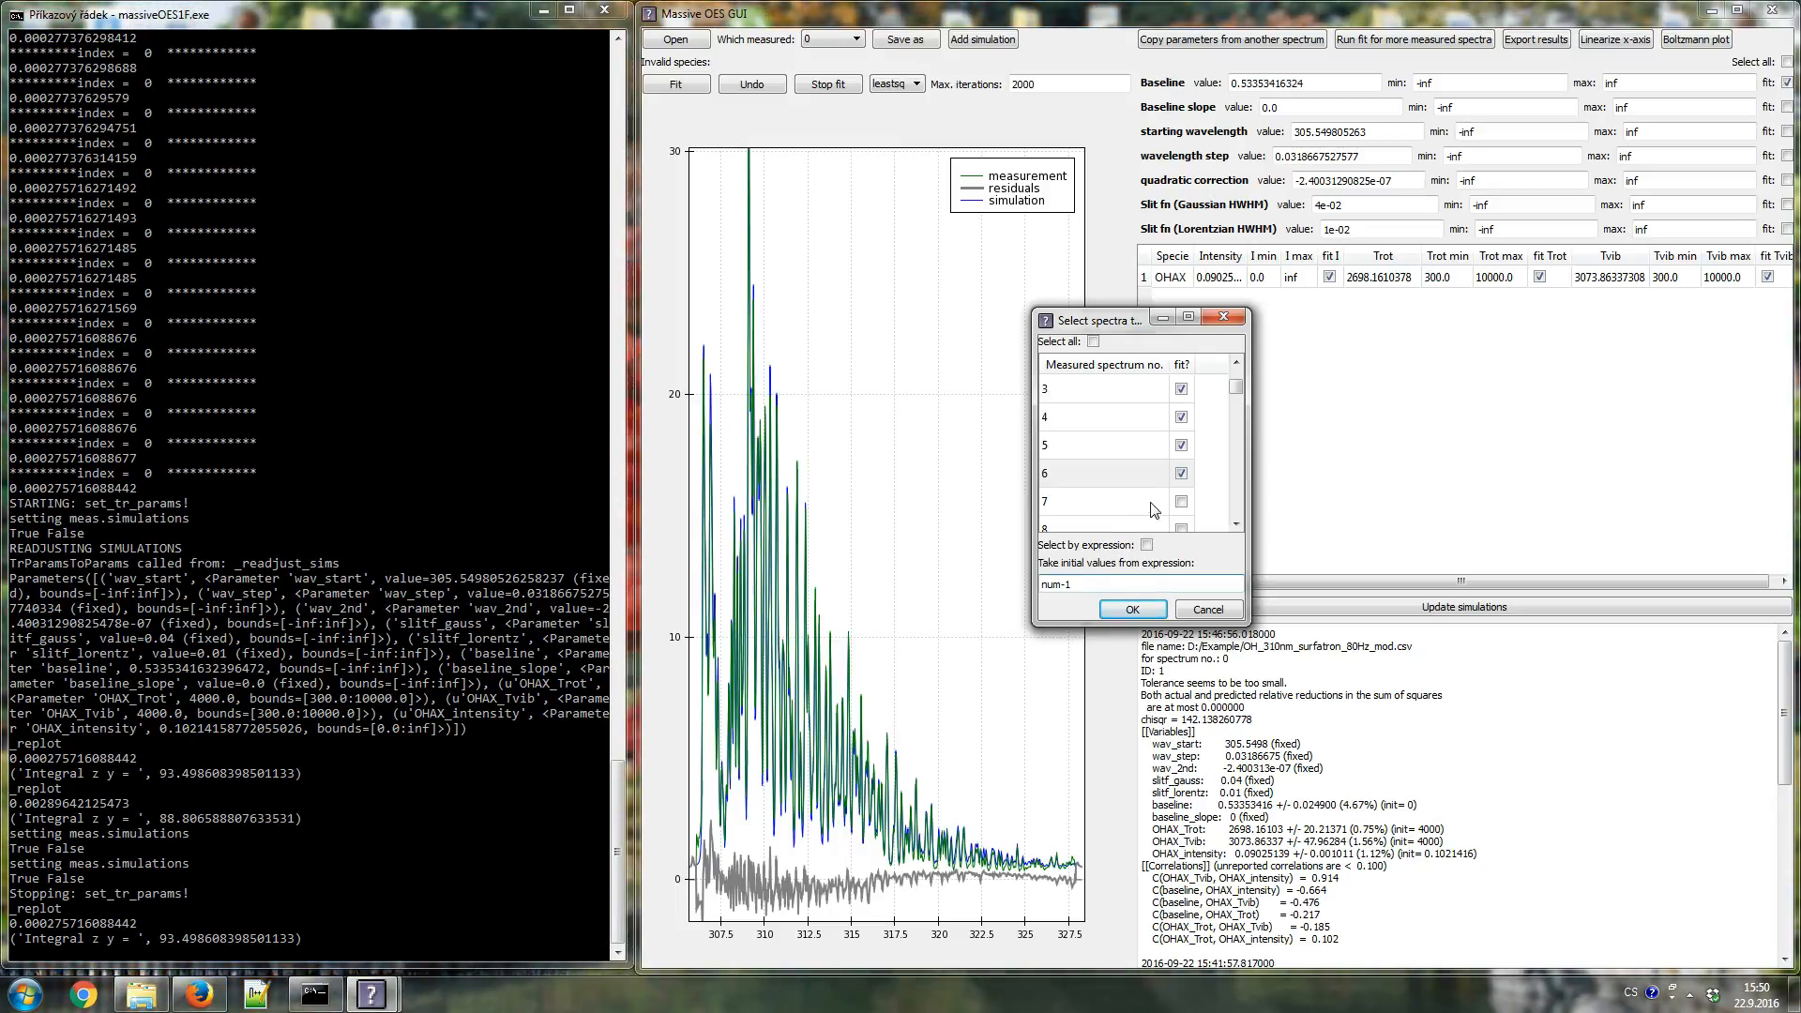
scroll(1138, 525, "up", 1)
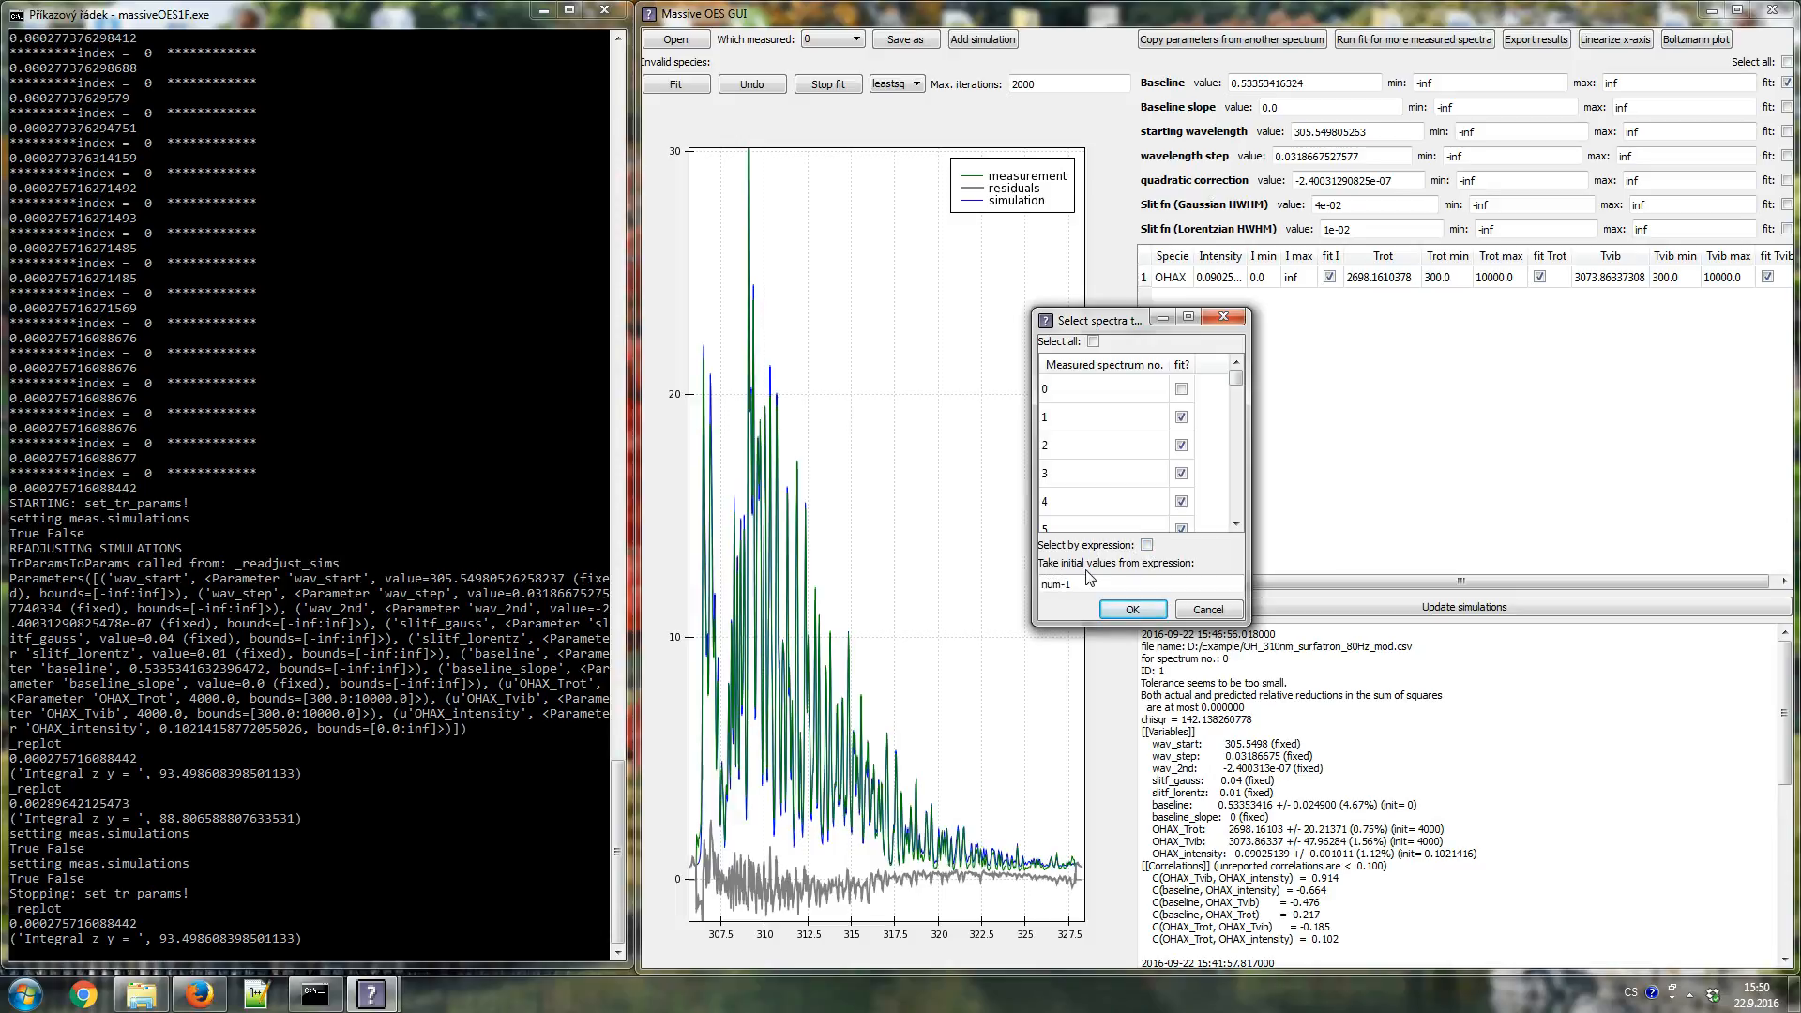
left_click(1132, 611)
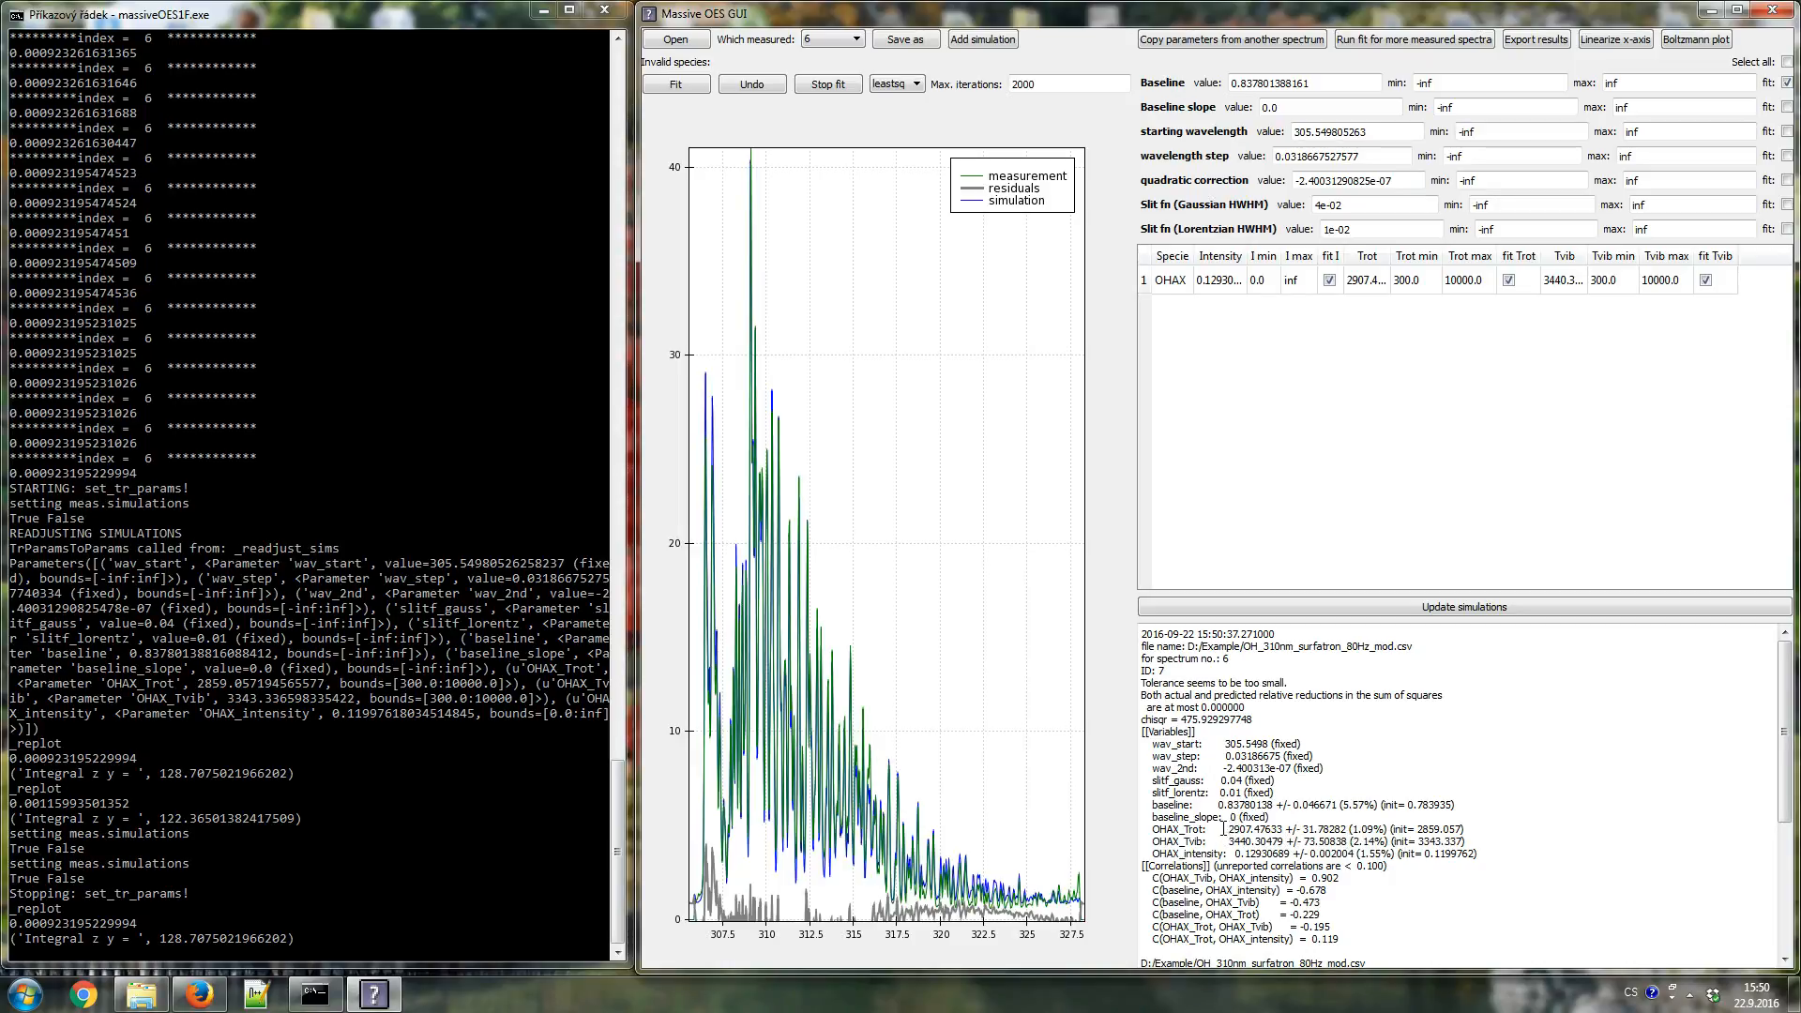
- Examine the fitted plots and parameters by stepping back through the measured spectra from 6 to 0
left_click(822, 42)
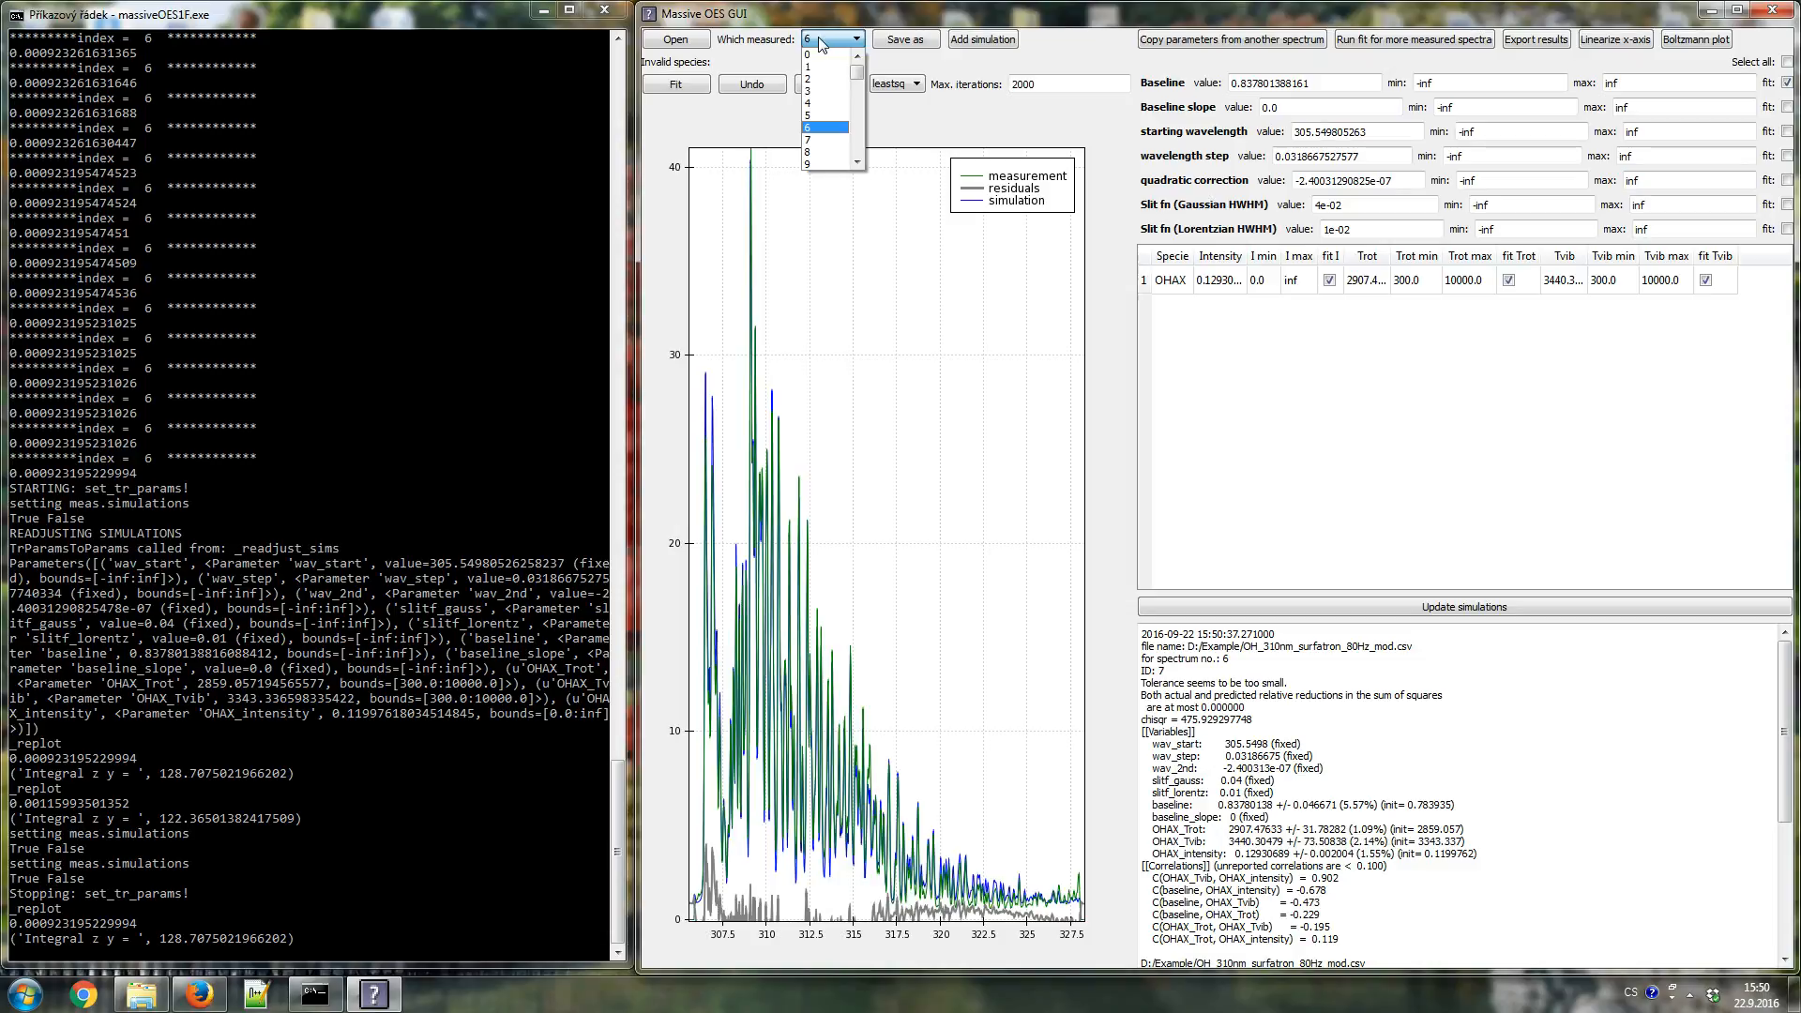
left_click(822, 43)
scroll(821, 43, "up", 2)
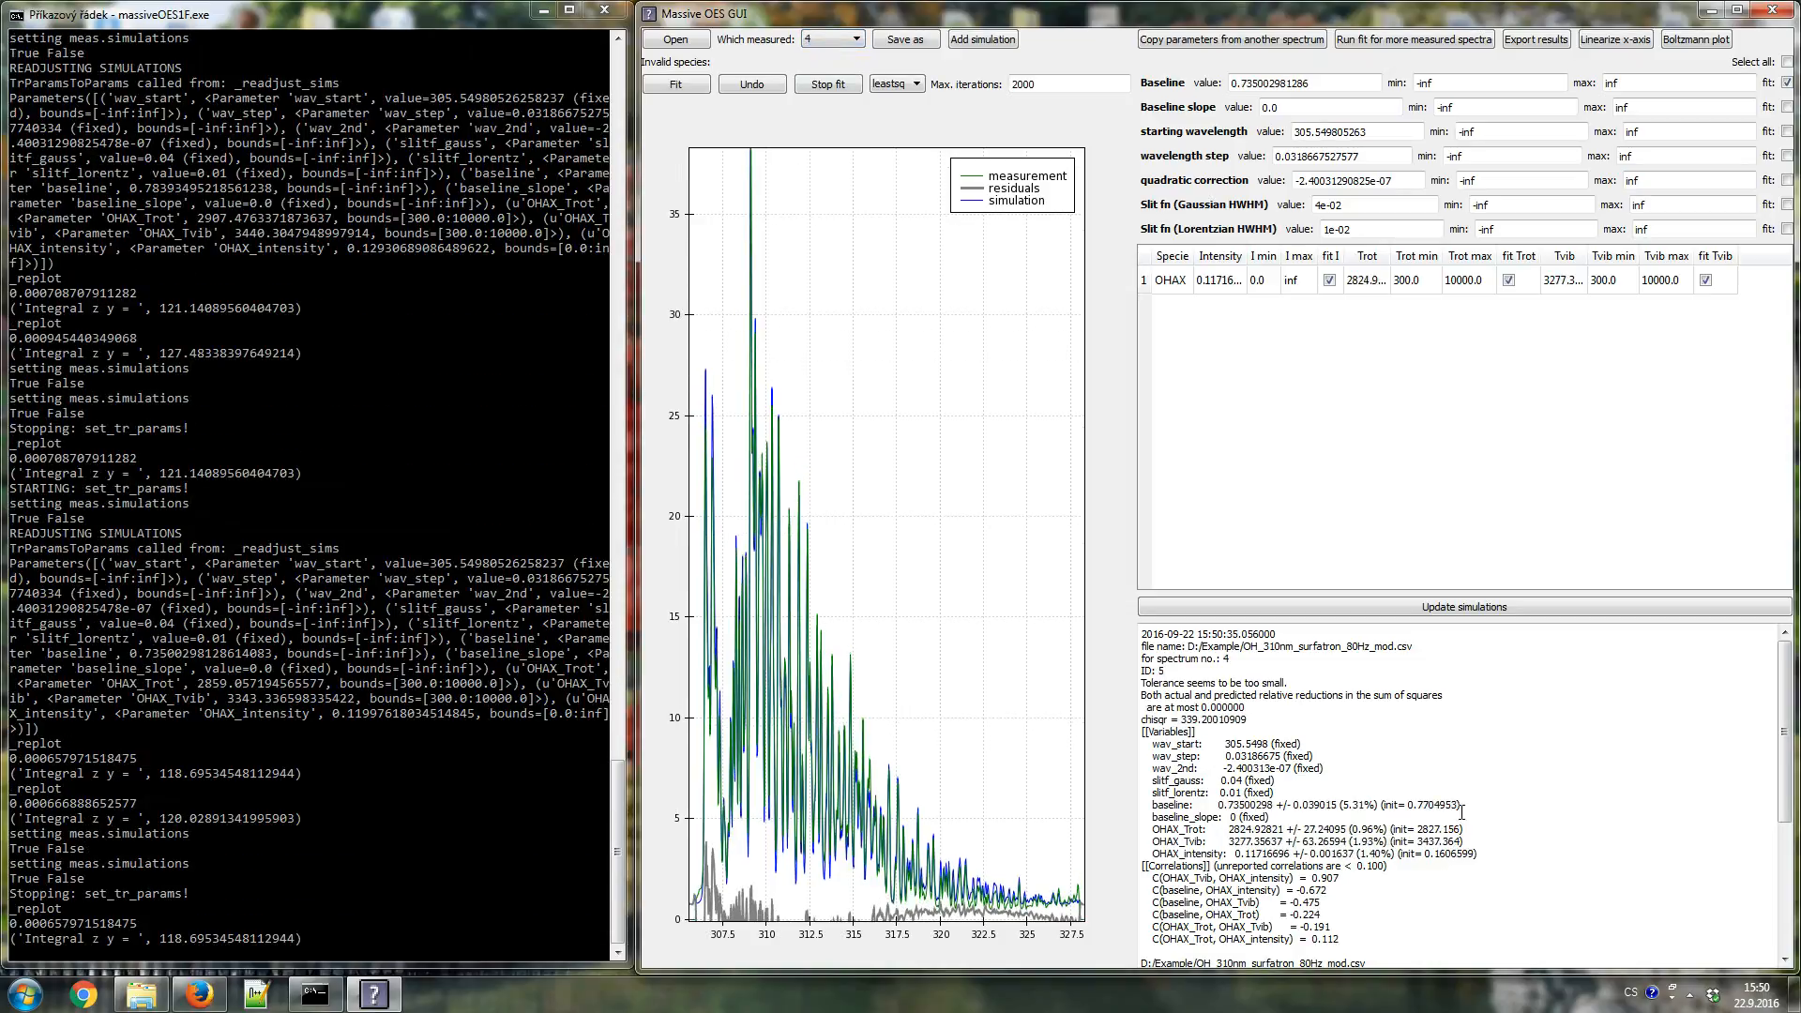
left_click(833, 40)
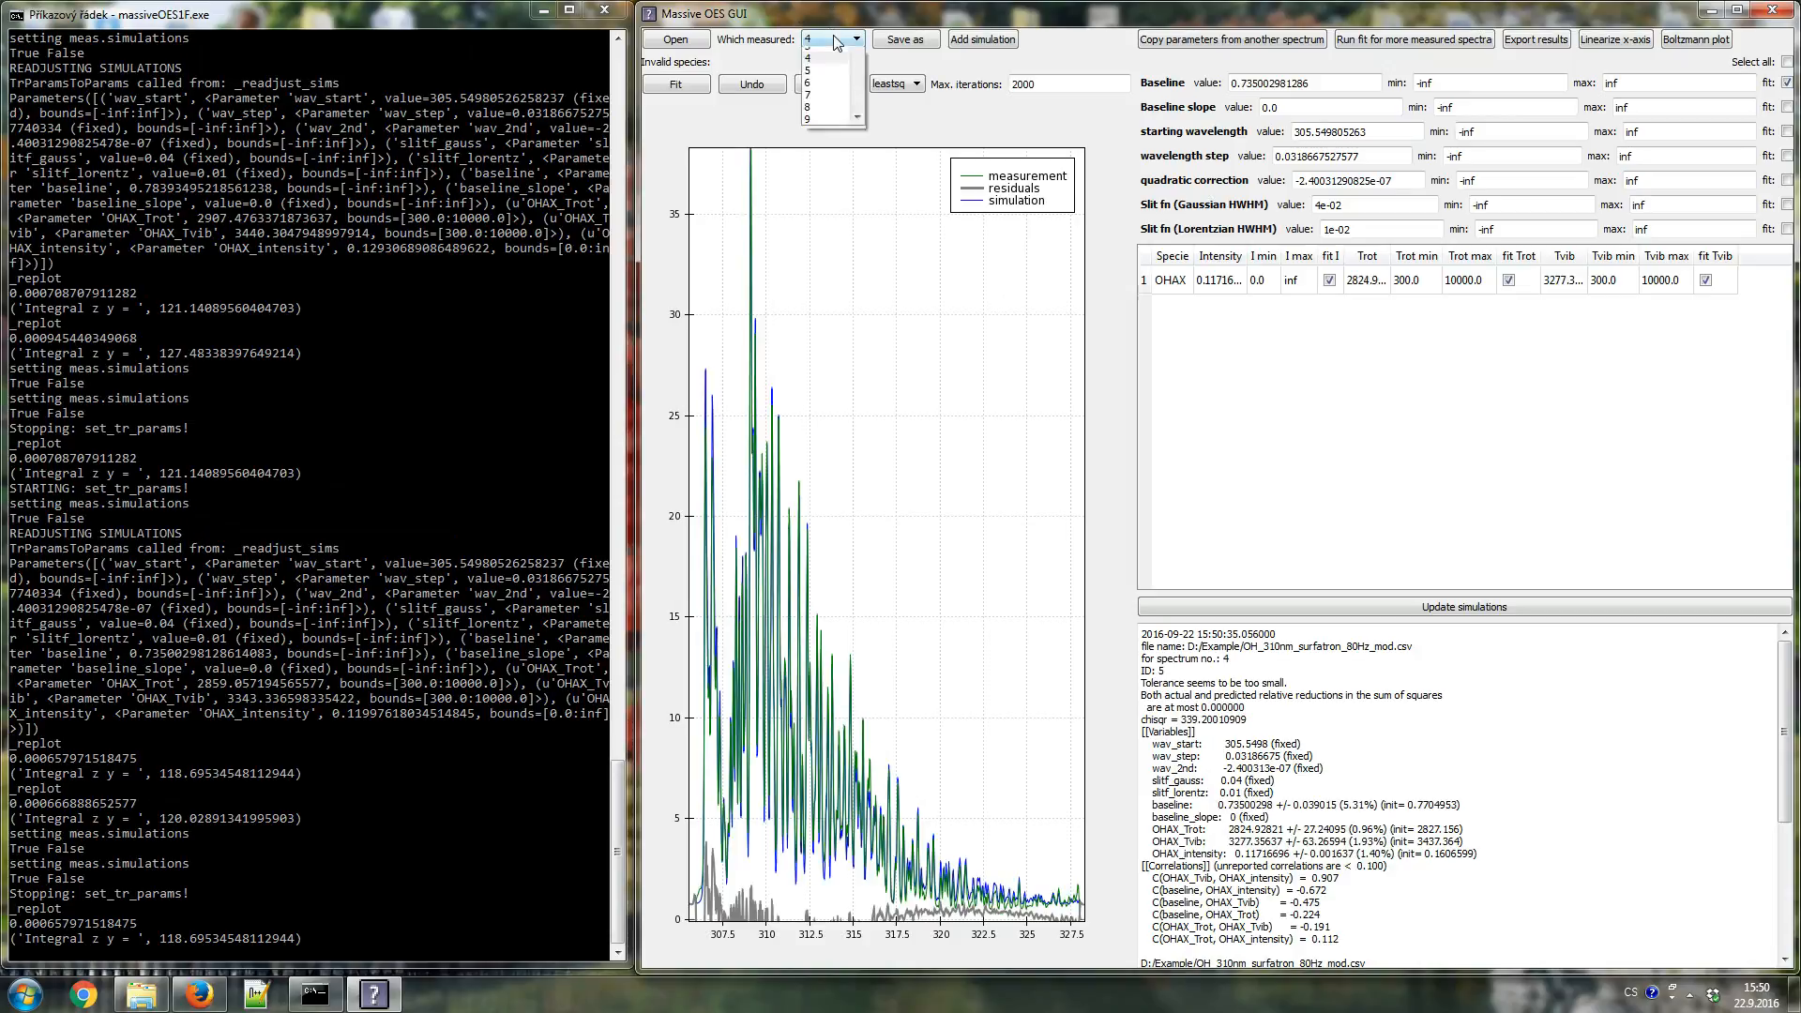
left_click(835, 43)
scroll(835, 42, "up", 2)
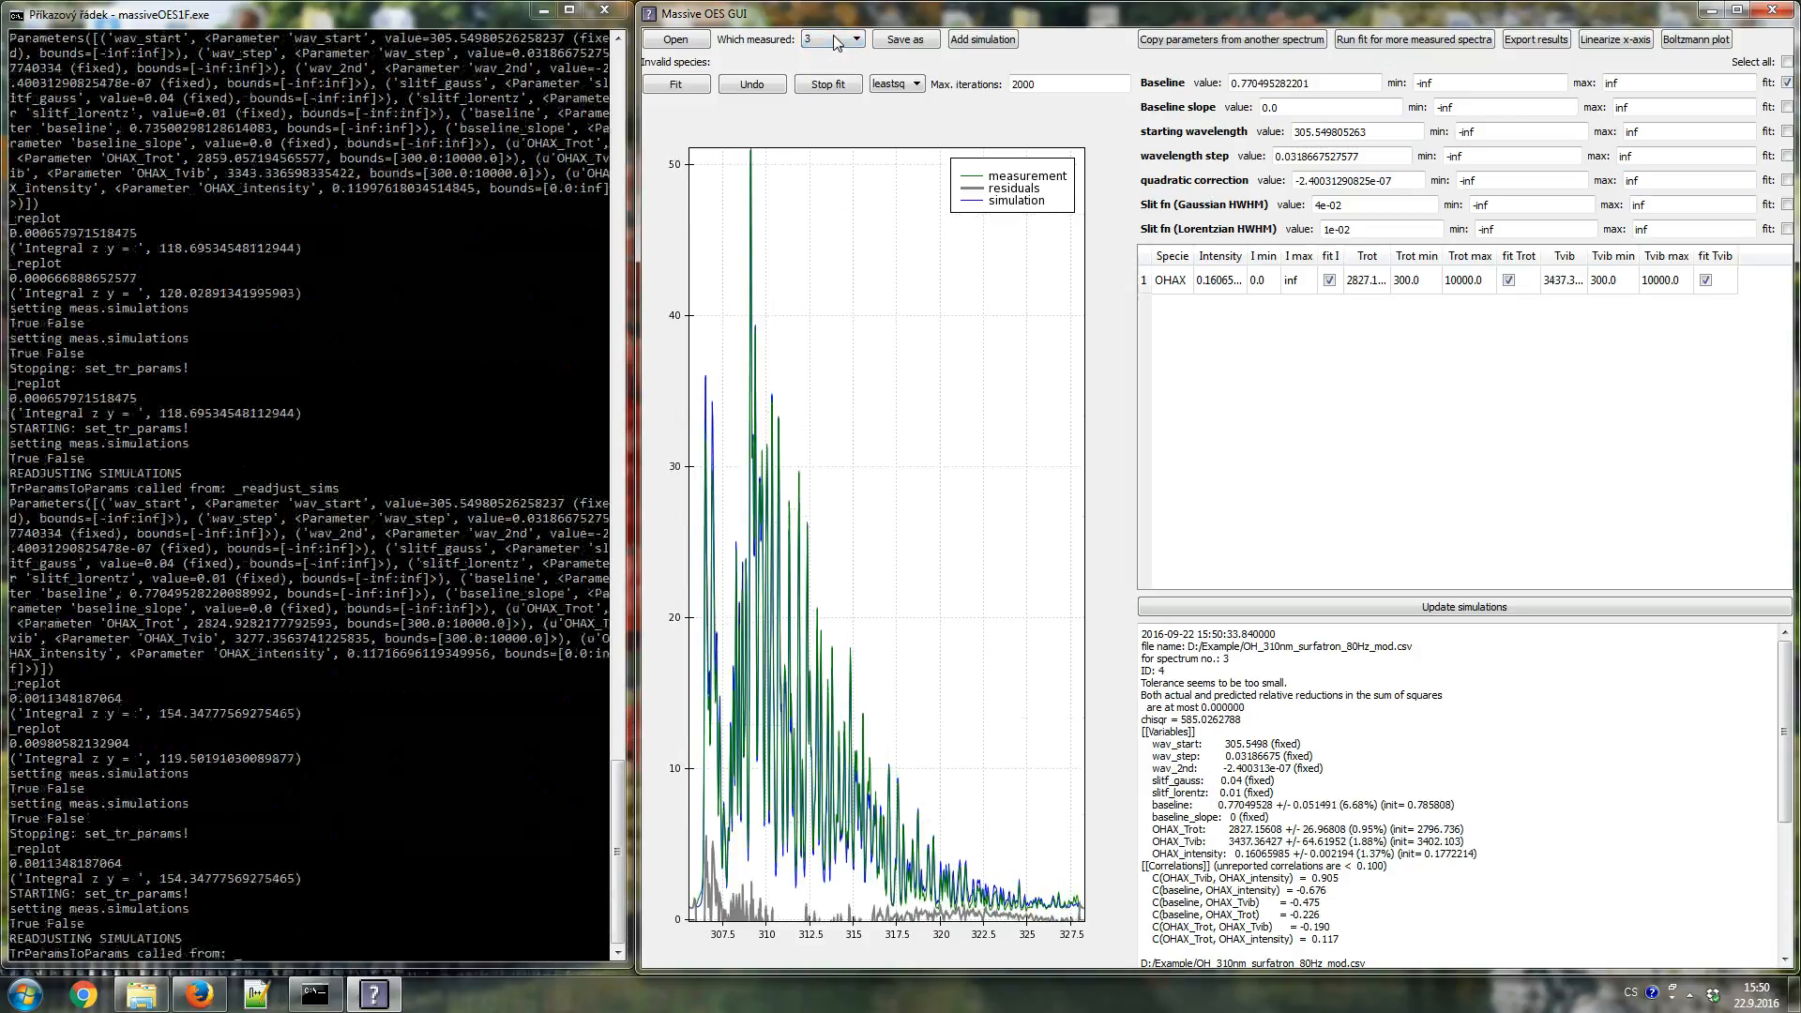
scroll(835, 42, "up", 1)
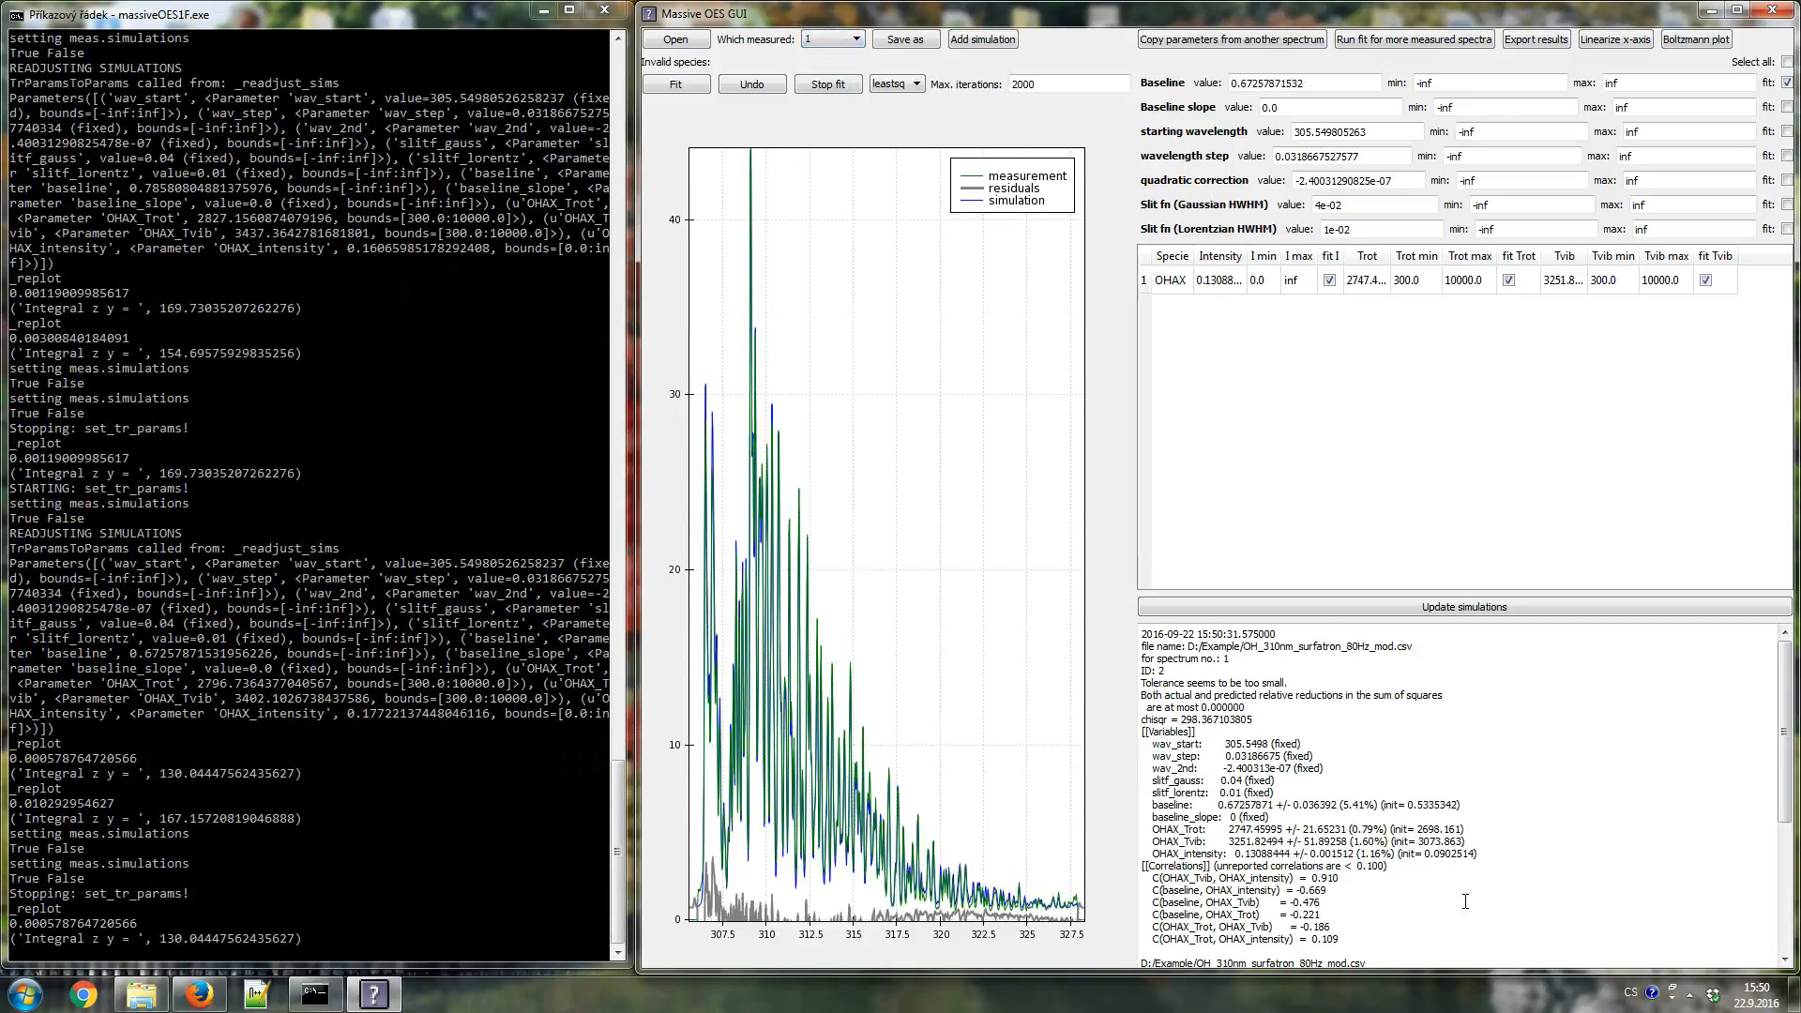
left_click(814, 39)
left_click(815, 39)
scroll(815, 40, "up", 1)
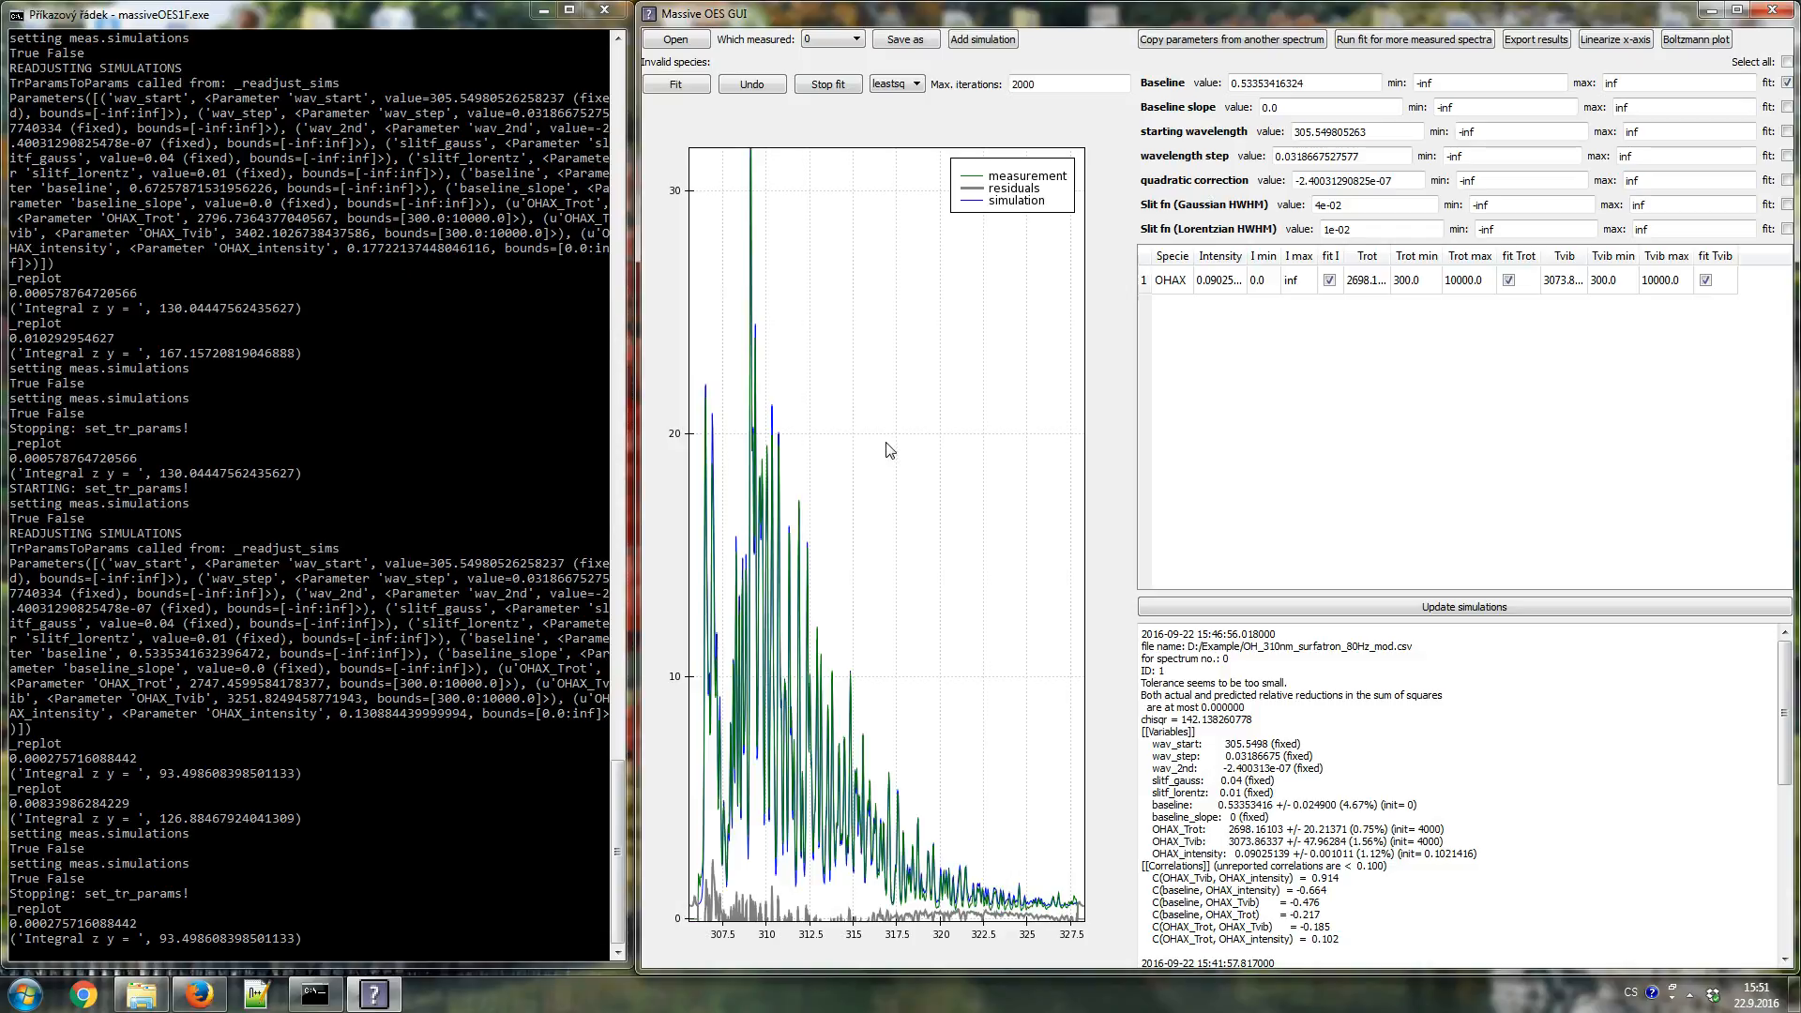
- Run a fit for more spectra selected by the expression range(7,51), keeping initial values from num-1
left_click(1380, 44)
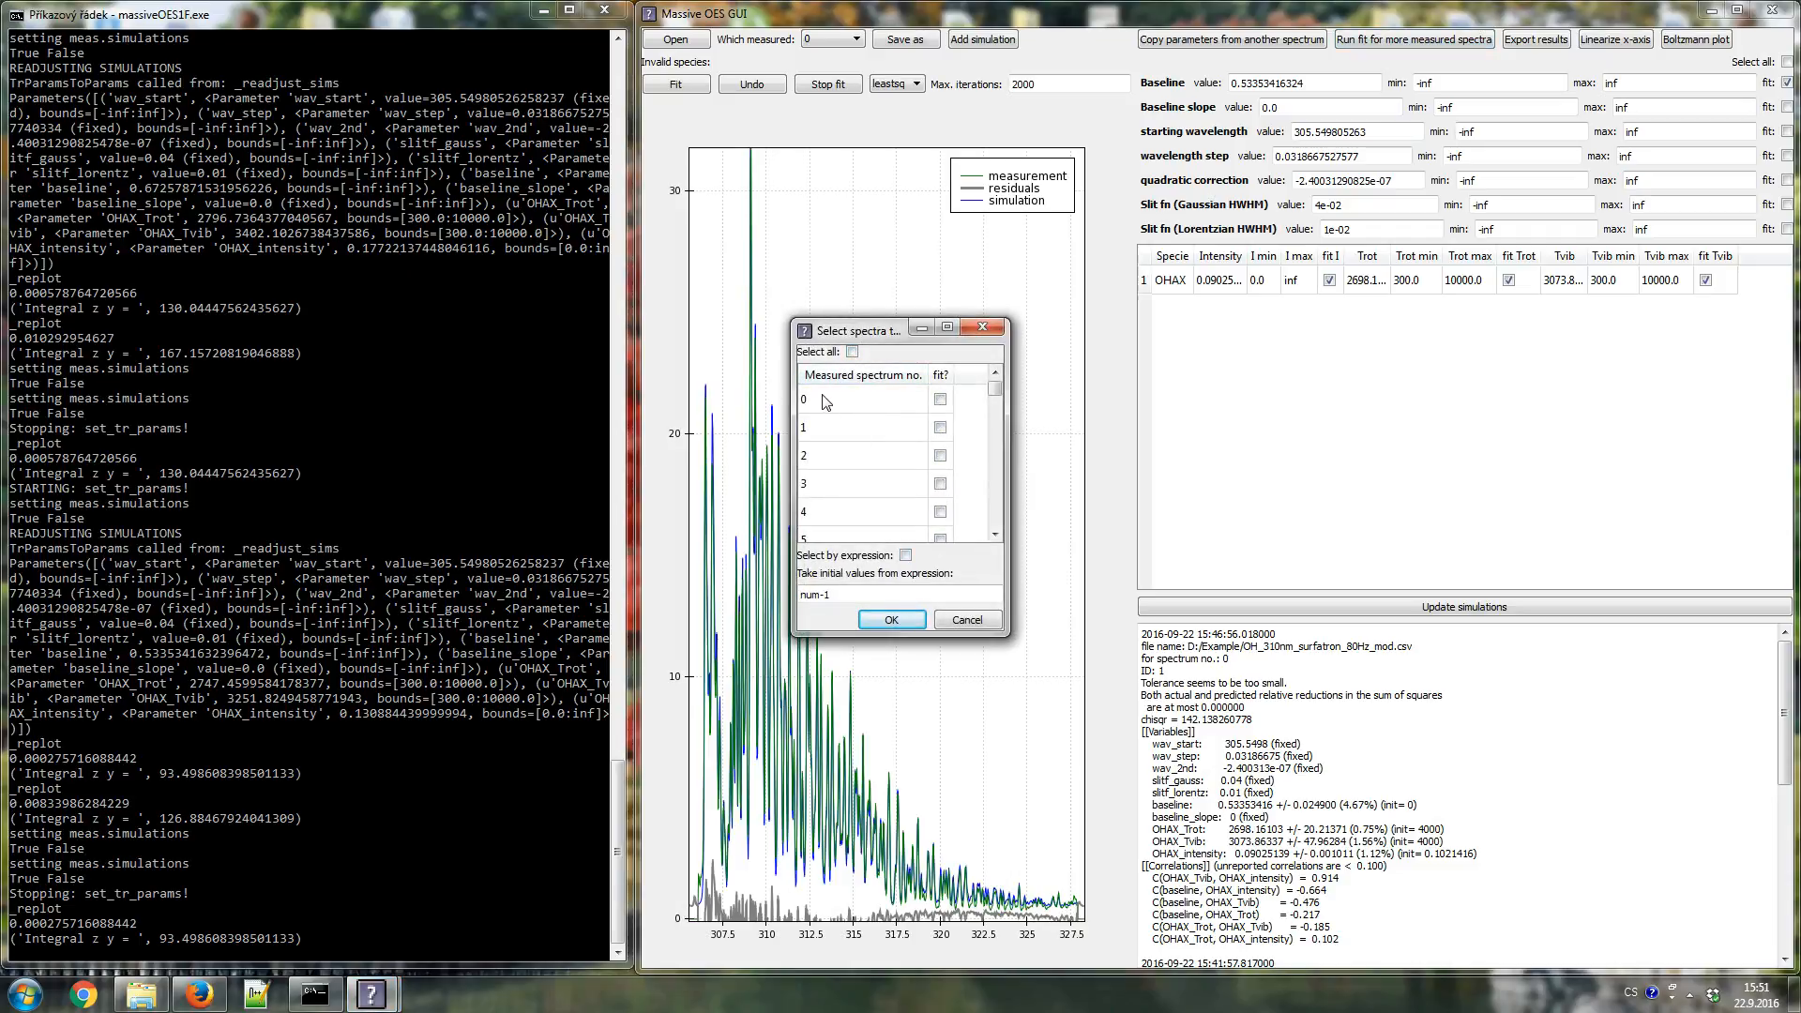
left_click(906, 555)
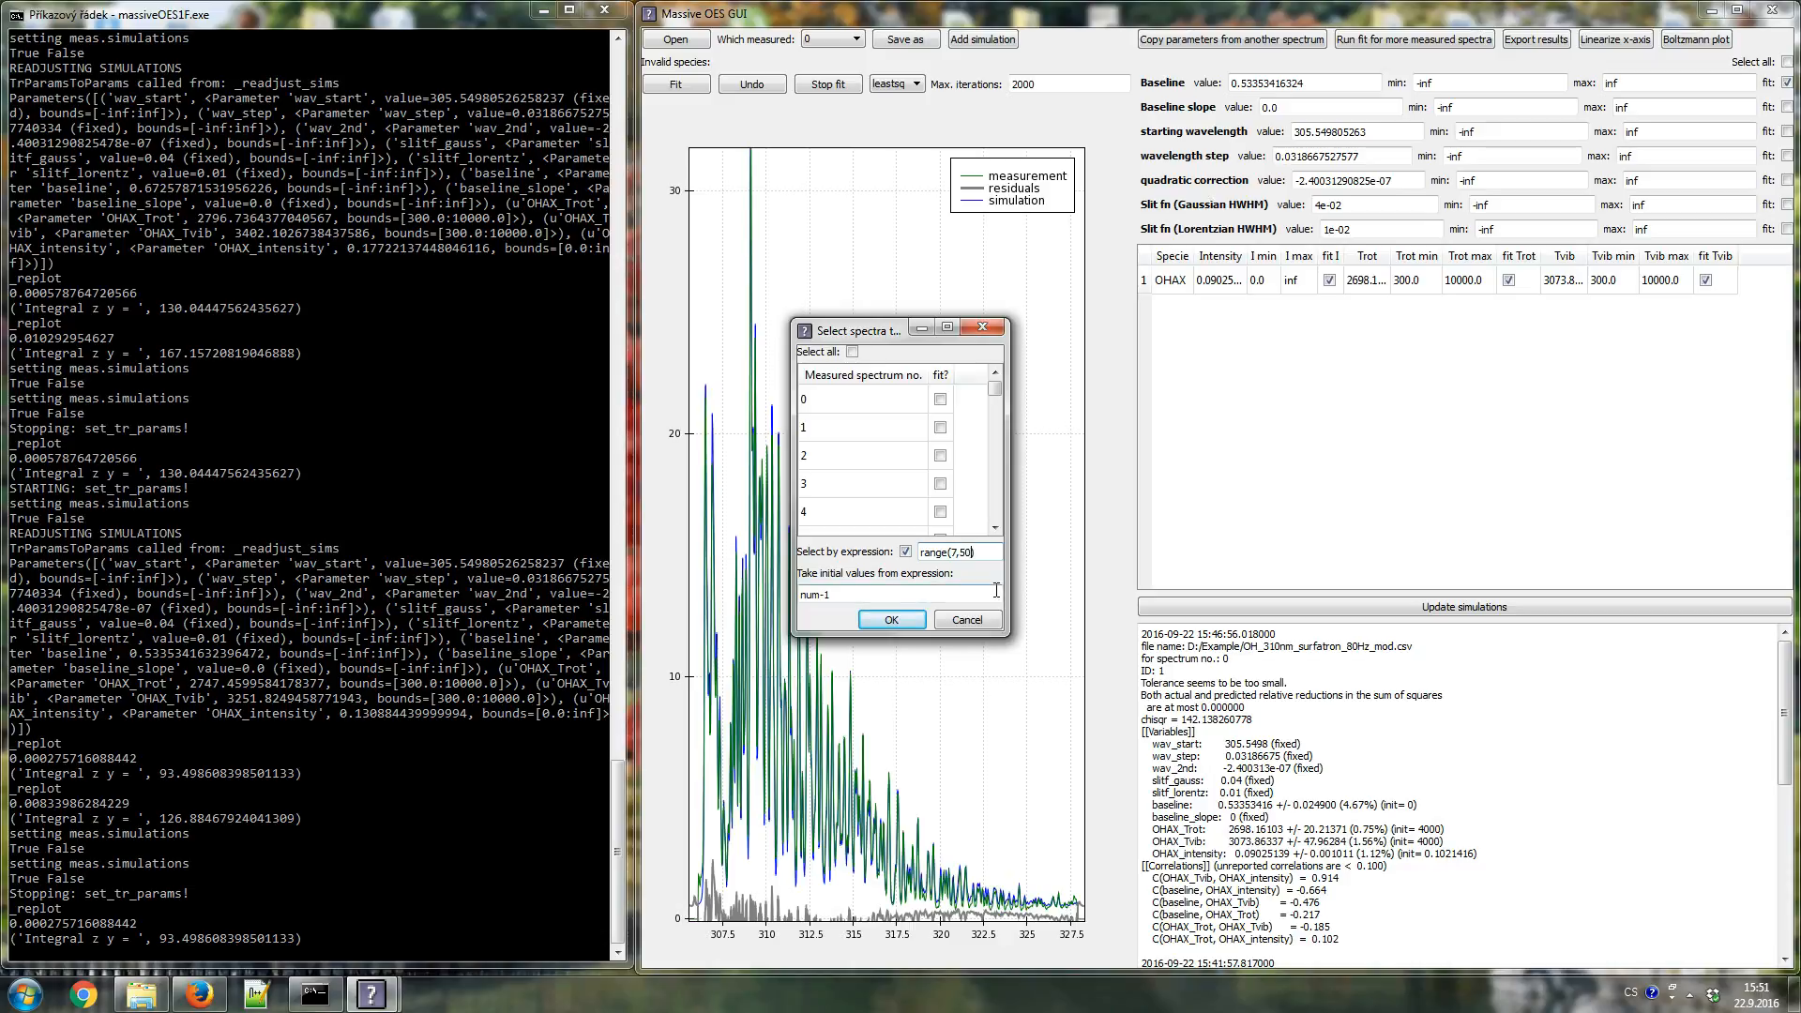
key("Tab")
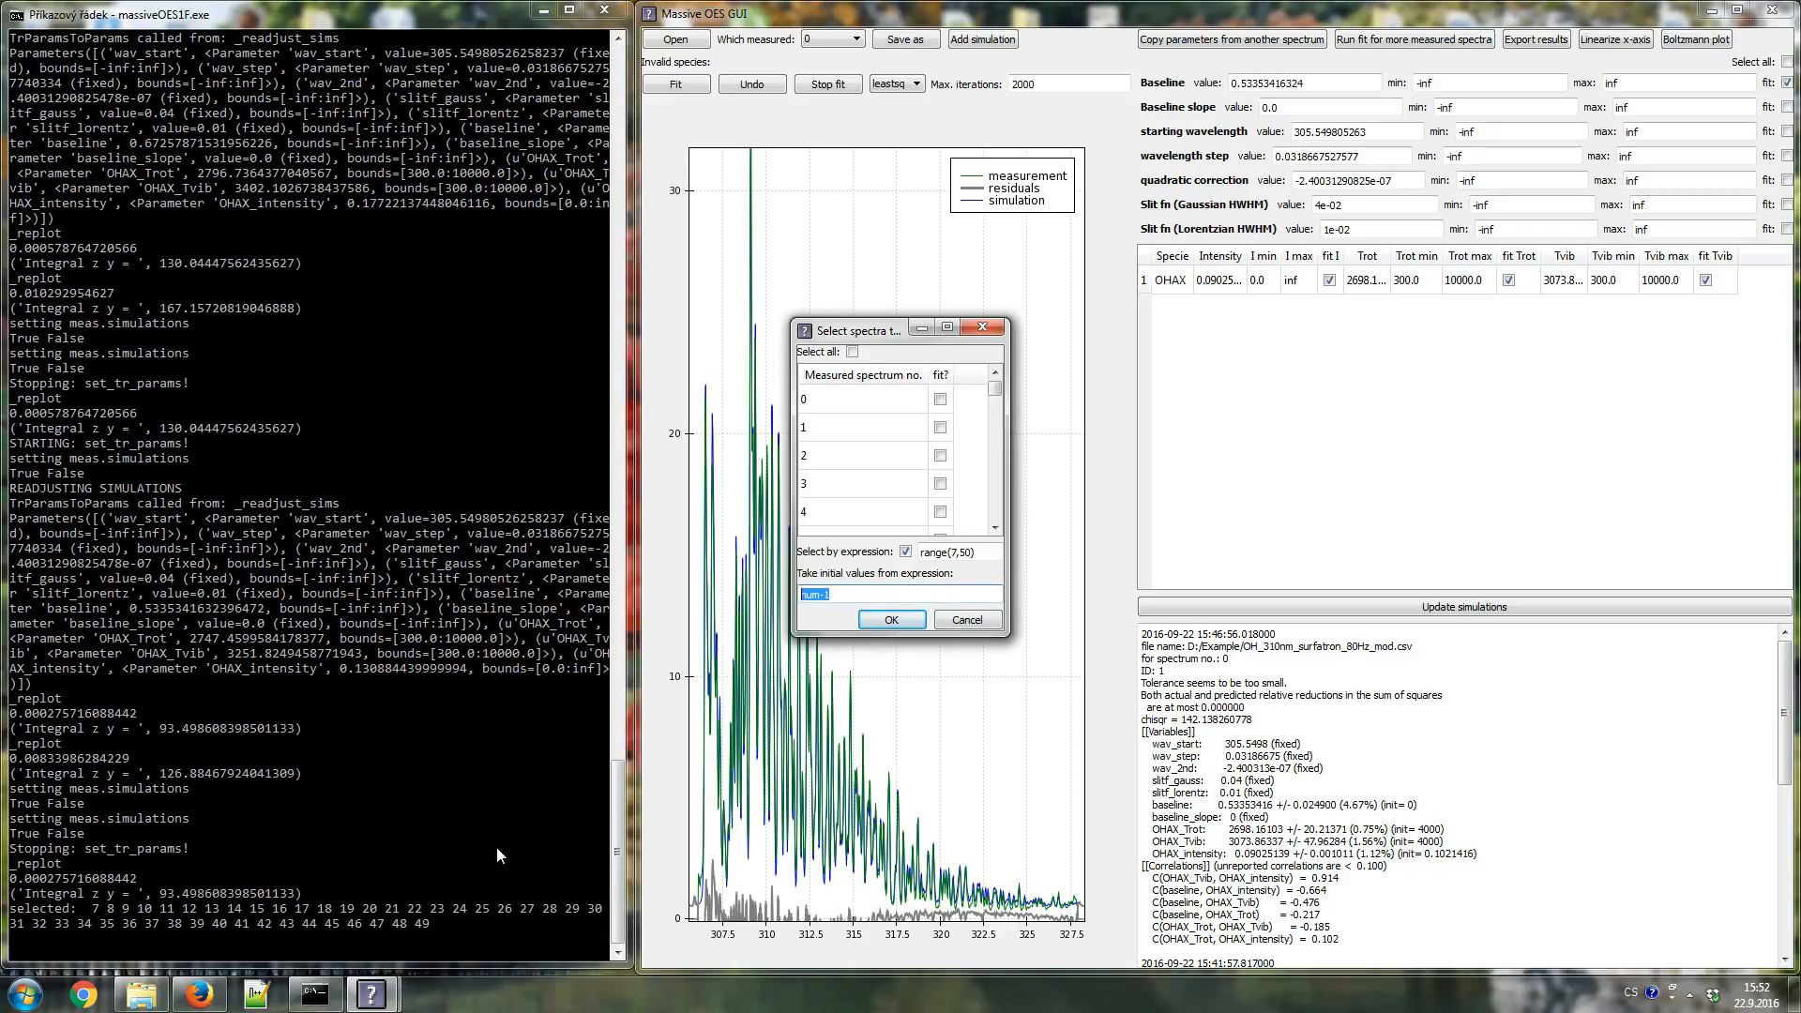
left_click(968, 553)
left_click(836, 591)
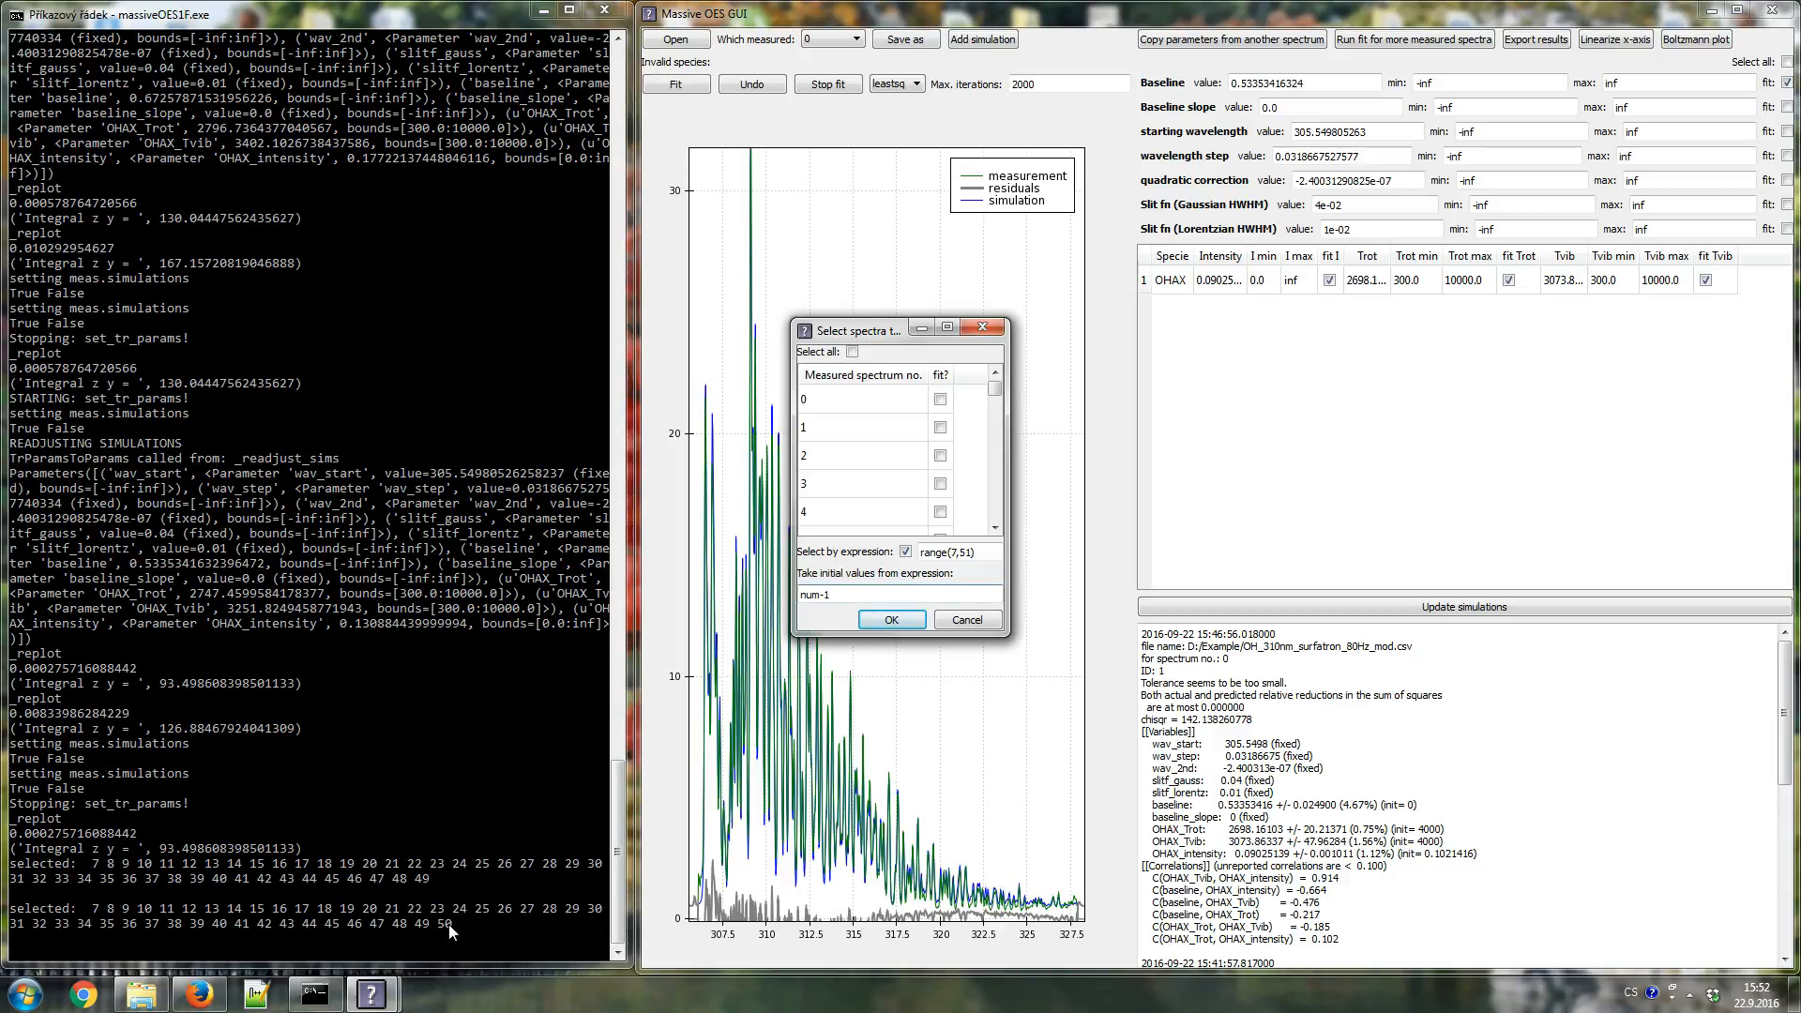
left_click(908, 619)
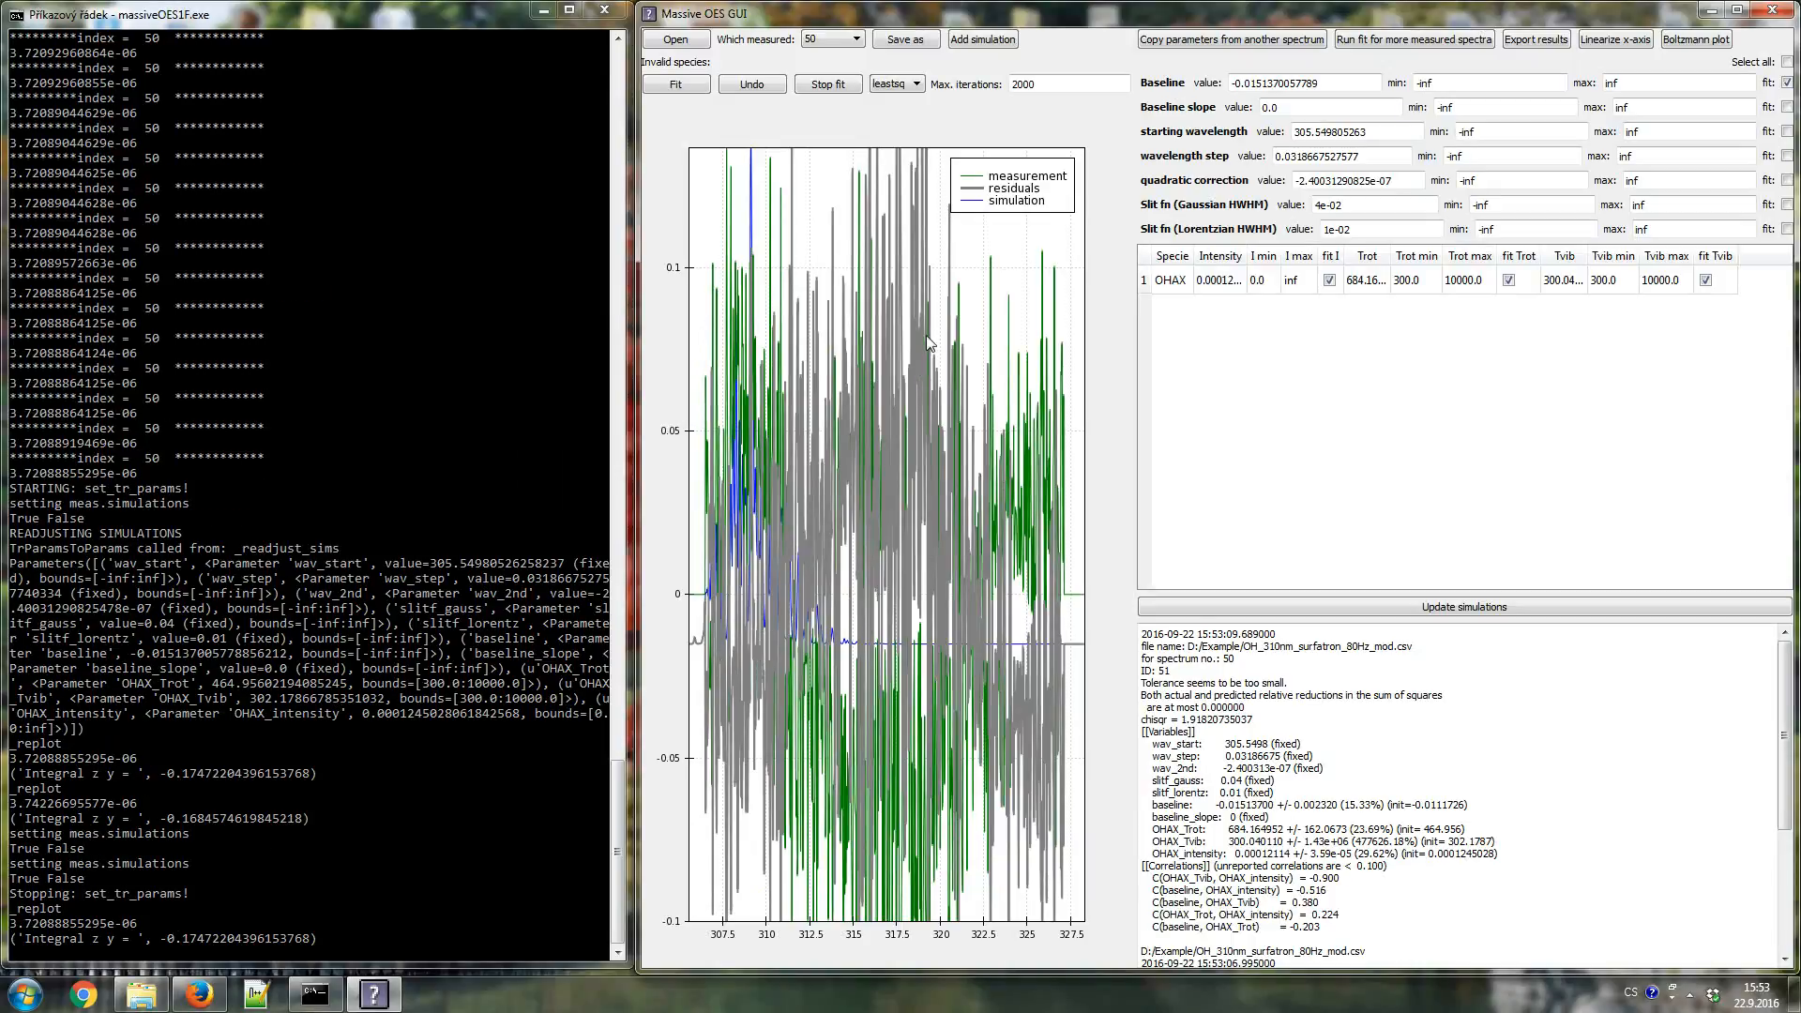
- Examine the fitted OHAX_Trot and OHAX_Tvib values and their uncertainties in the report for spectrum 50
left_click(849, 43)
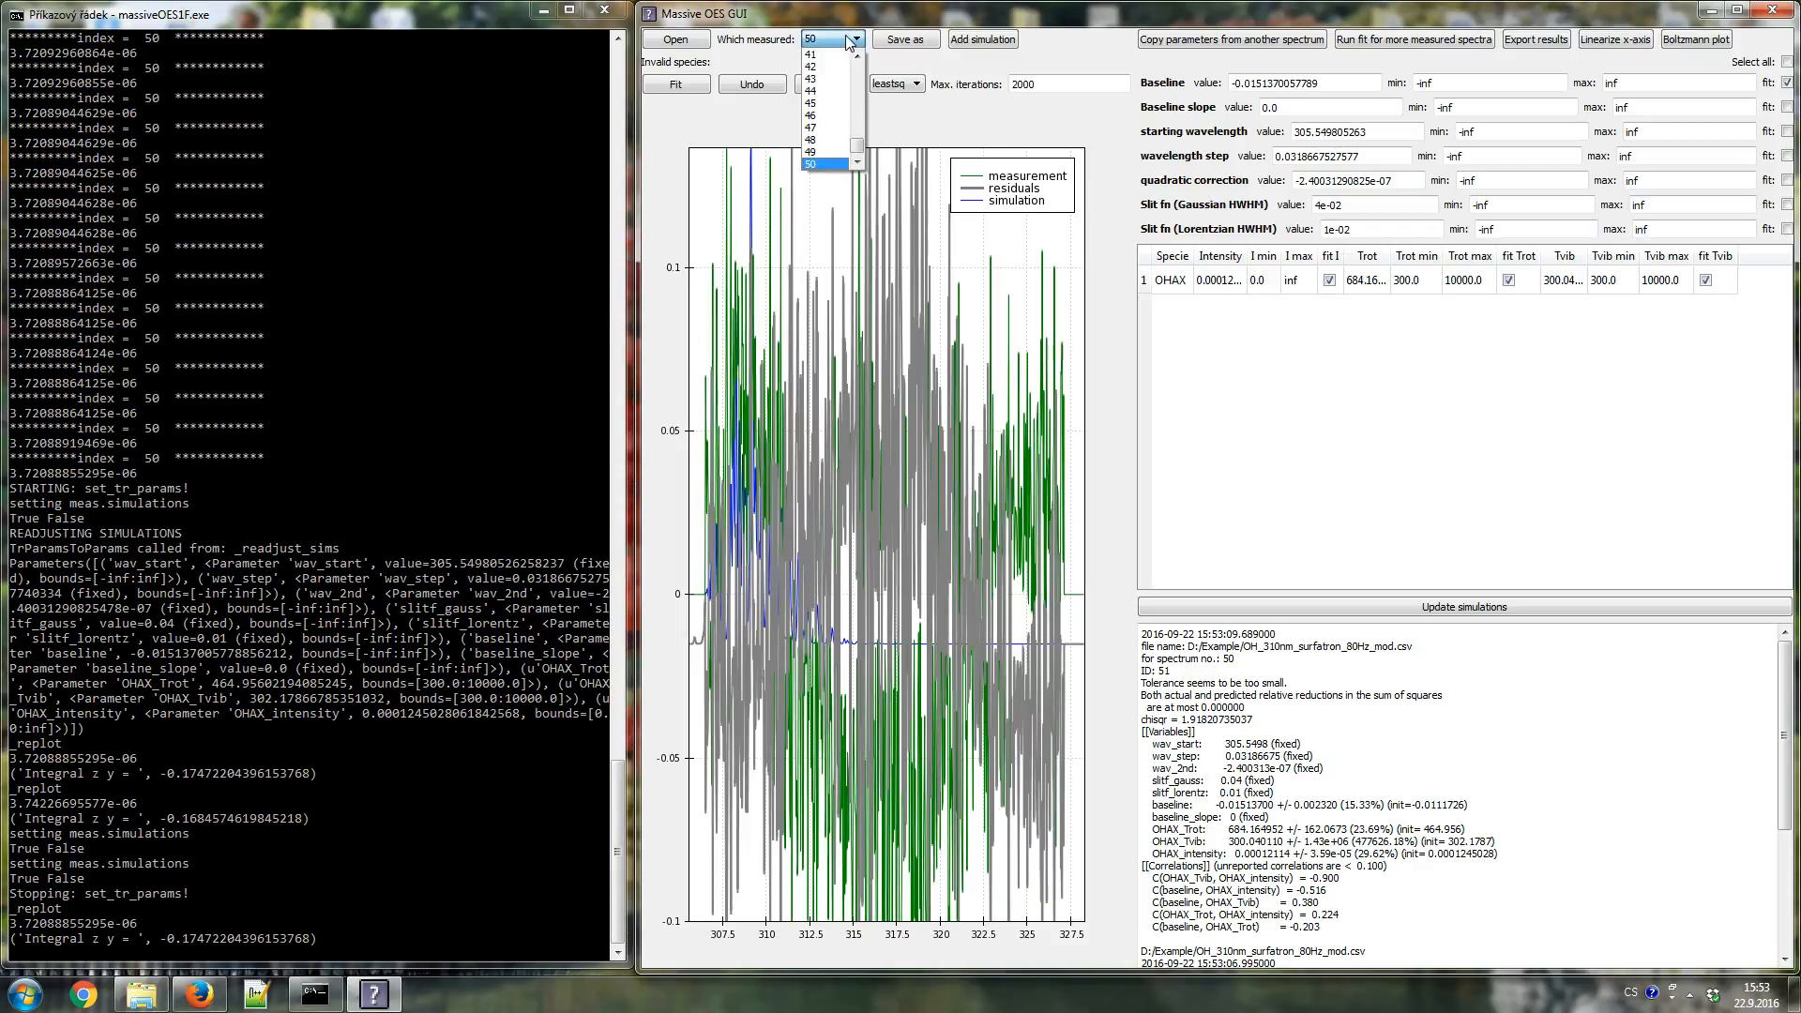
left_click(849, 44)
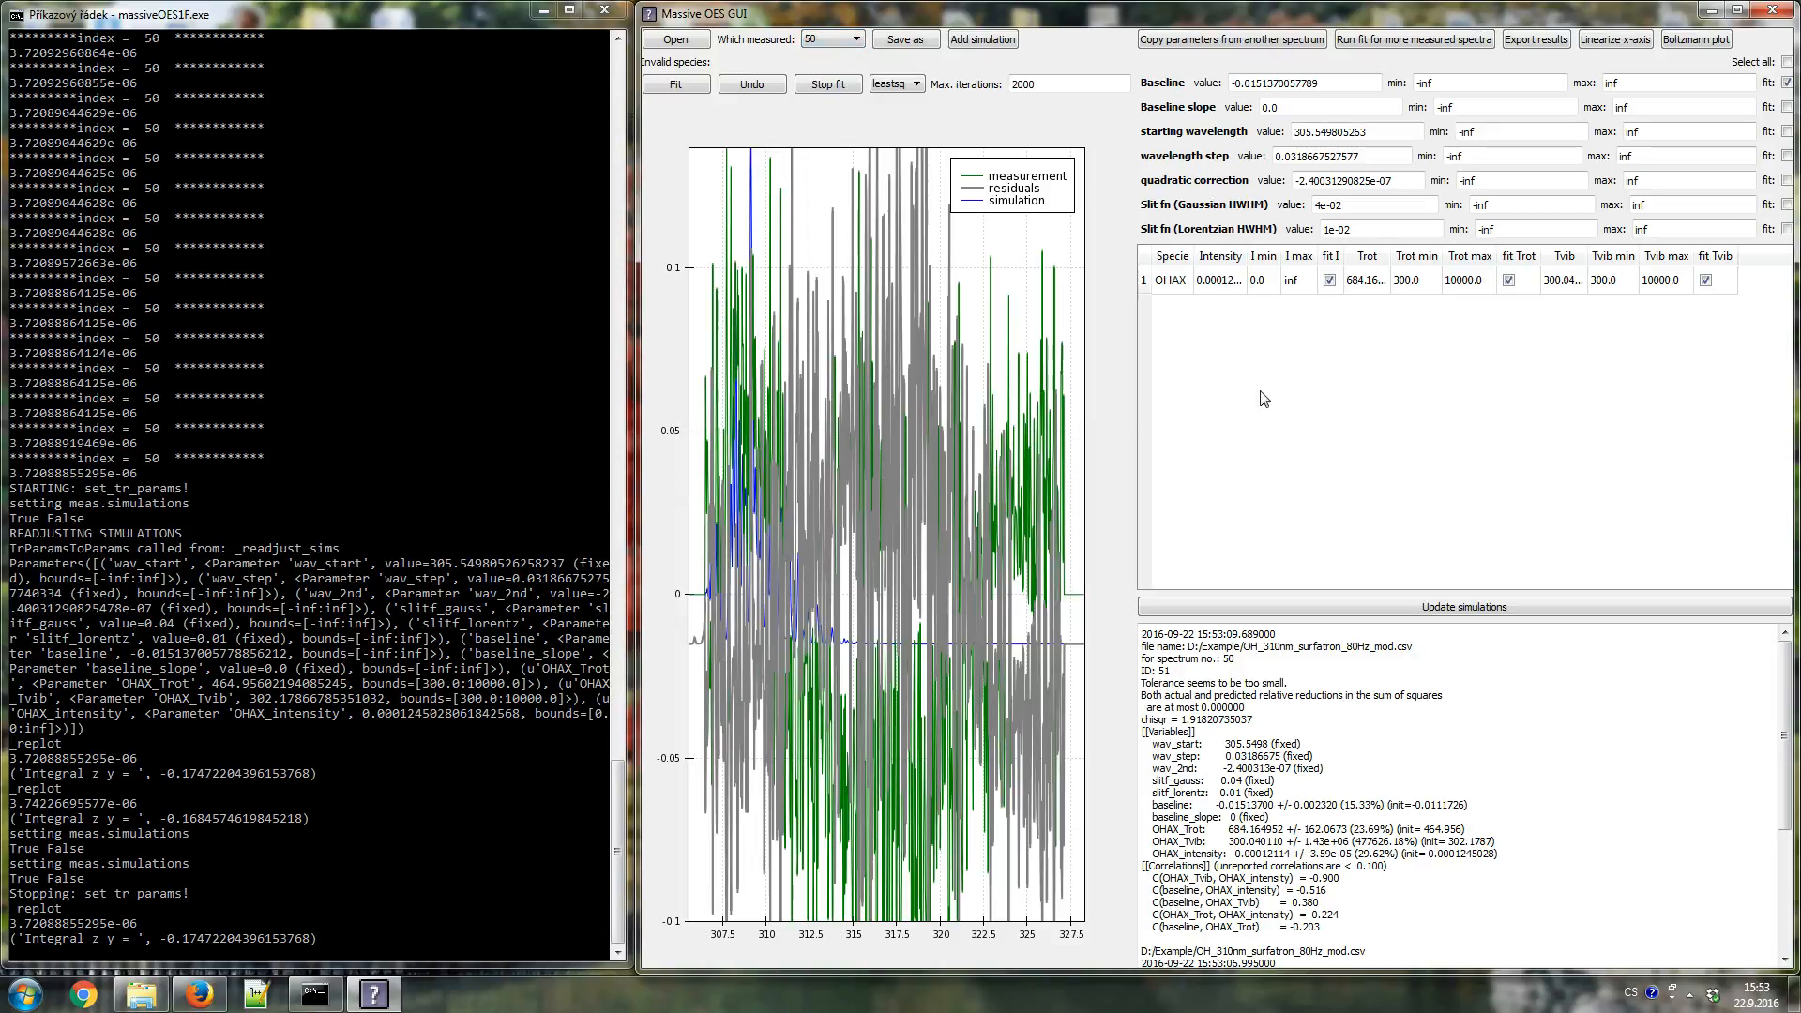
left_click_drag(1228, 830, 1333, 829)
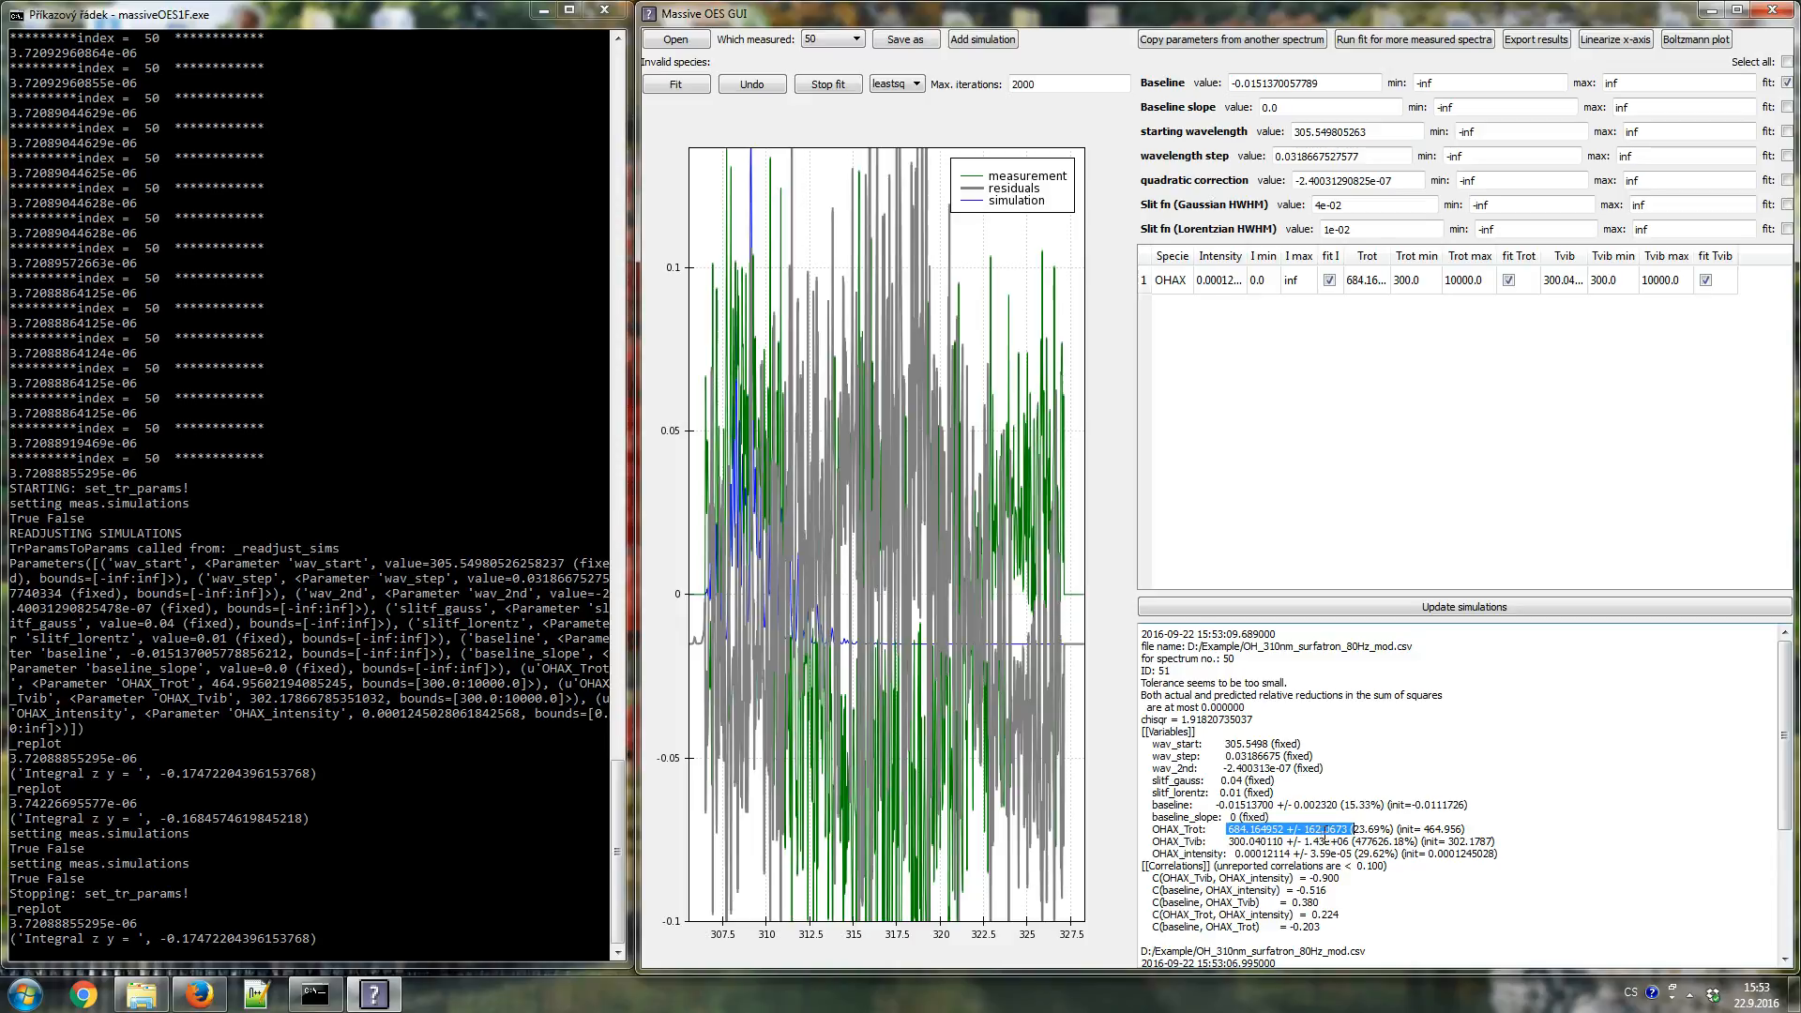
left_click(1367, 831)
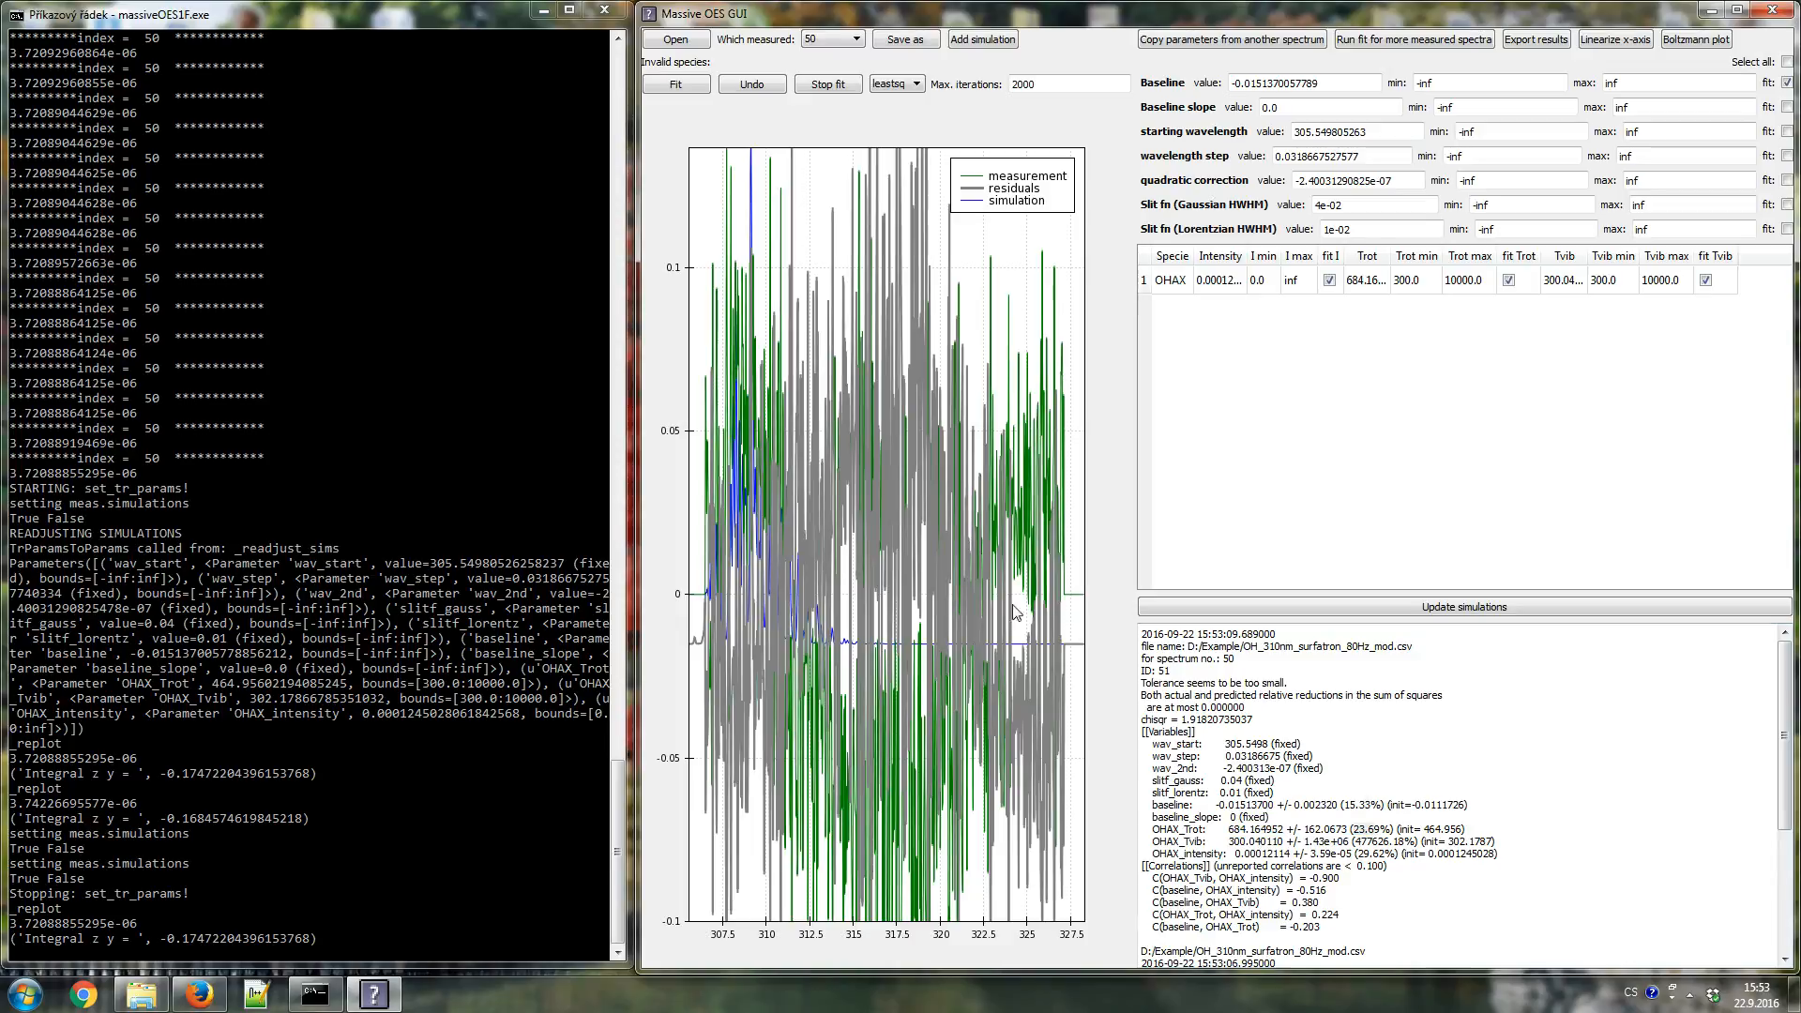
left_click(1347, 830)
left_click_drag(1257, 832, 1343, 842)
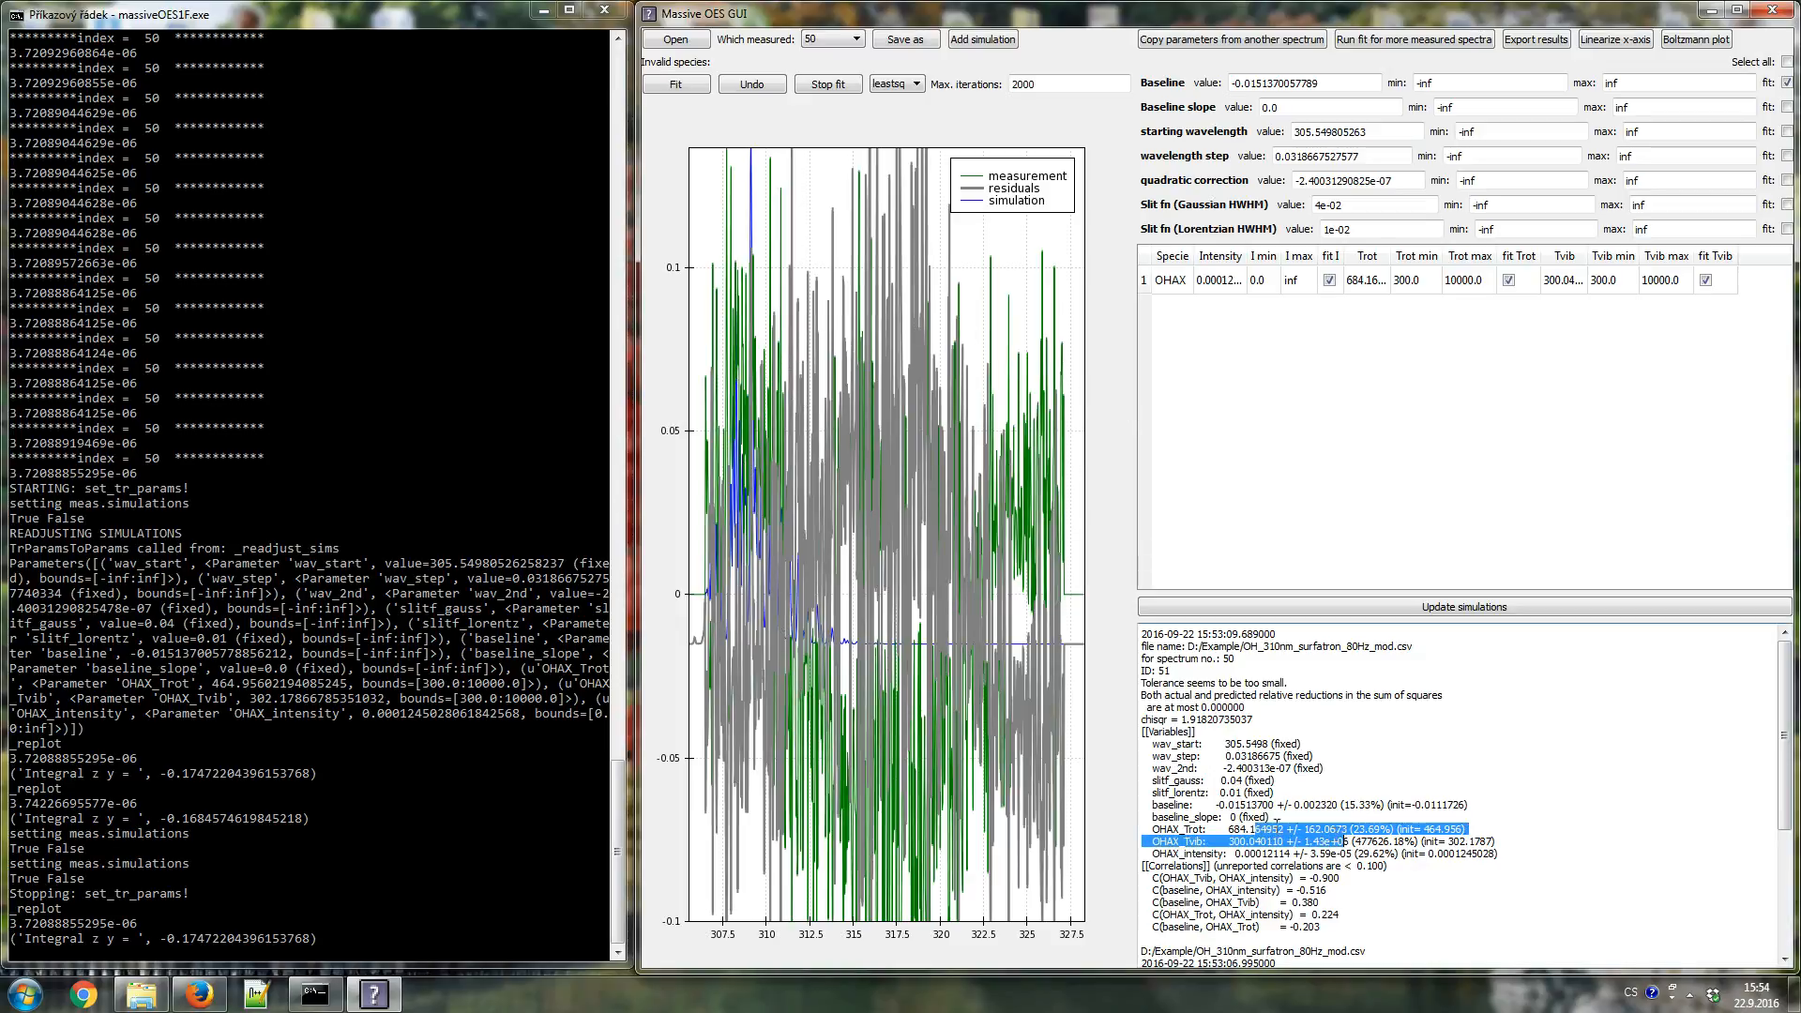
- Step back through the measured spectra from 50 to 27 and compare their simulations with the measurements
left_click(808, 39)
left_click(827, 40)
scroll(830, 40, "up", 1)
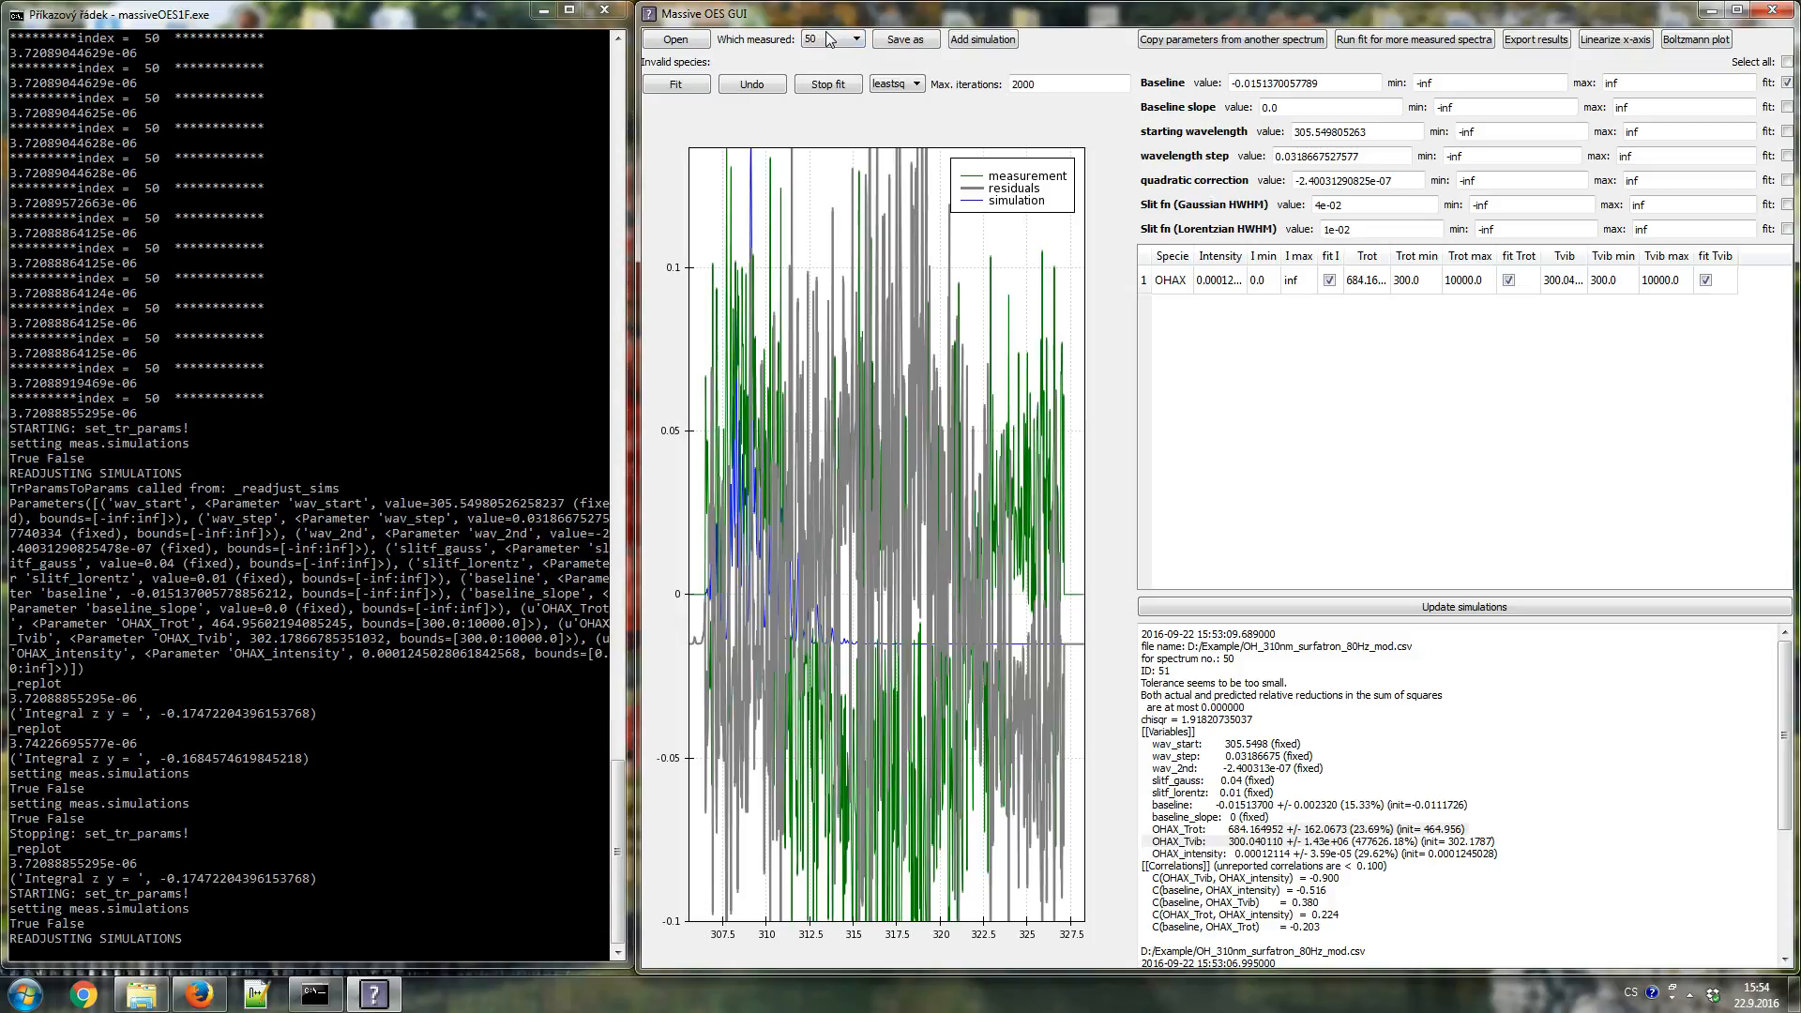
scroll(830, 39, "up", 2)
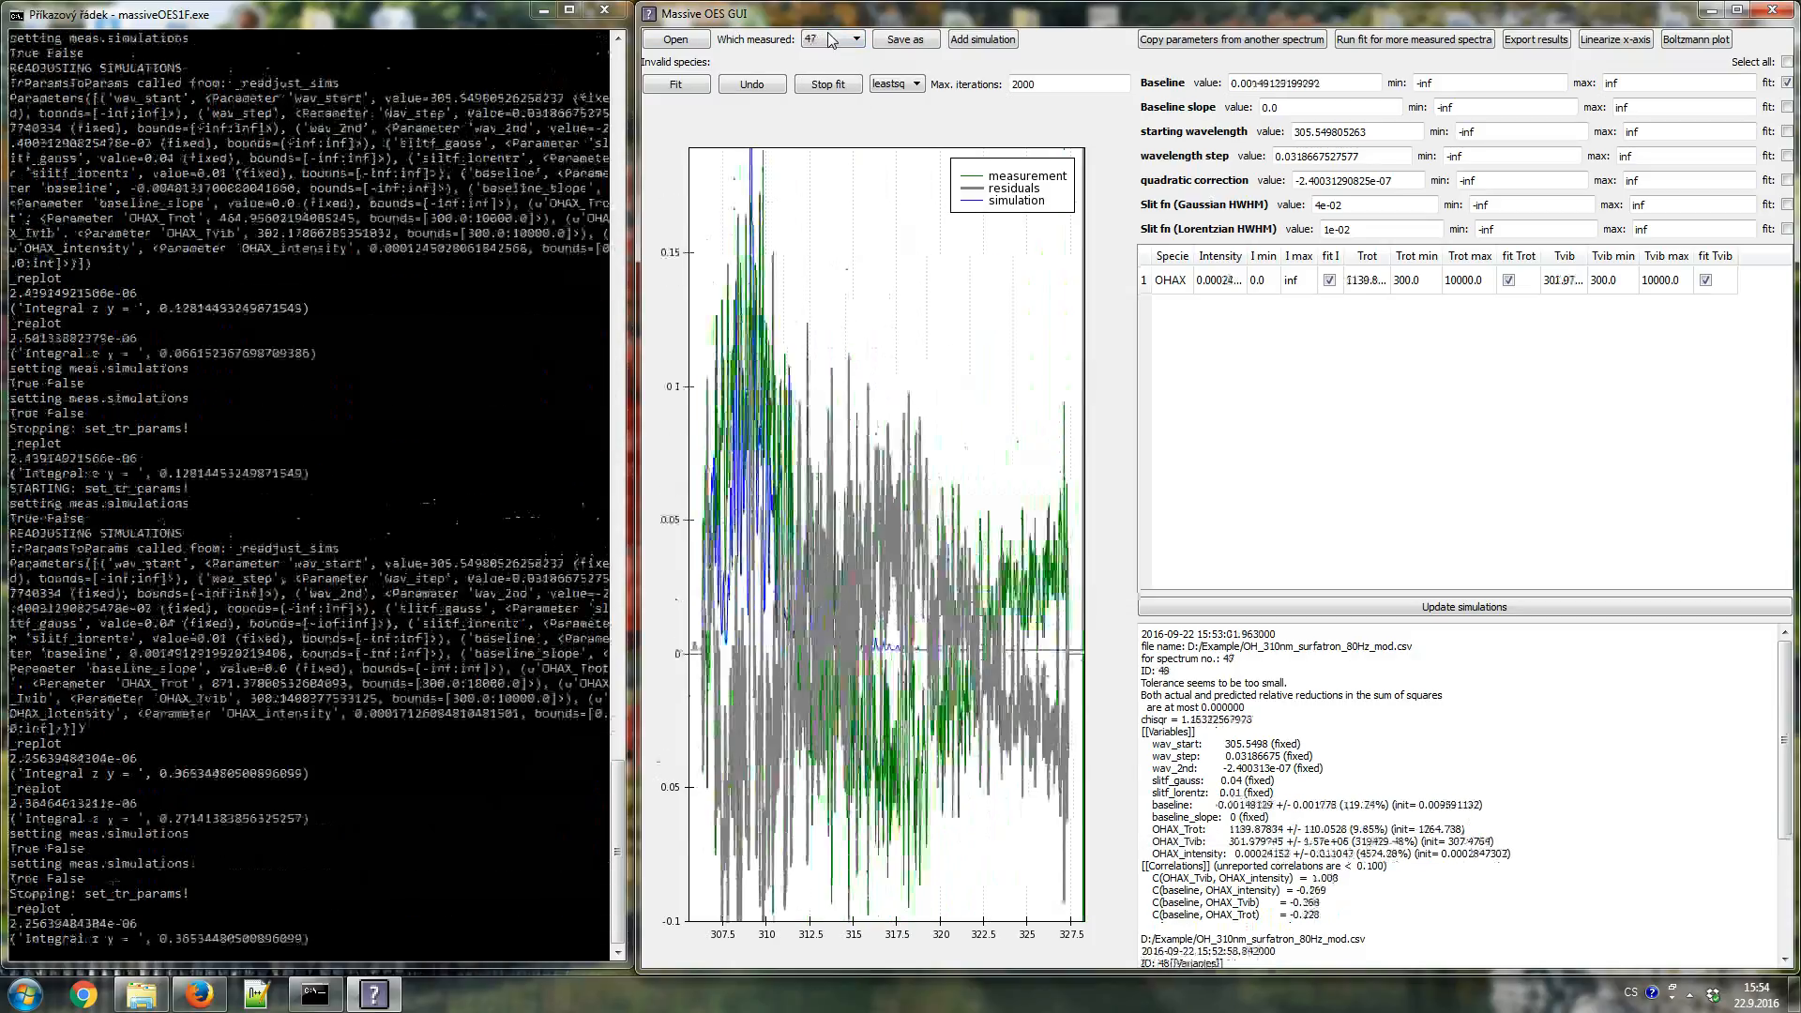
scroll(830, 39, "up", 4)
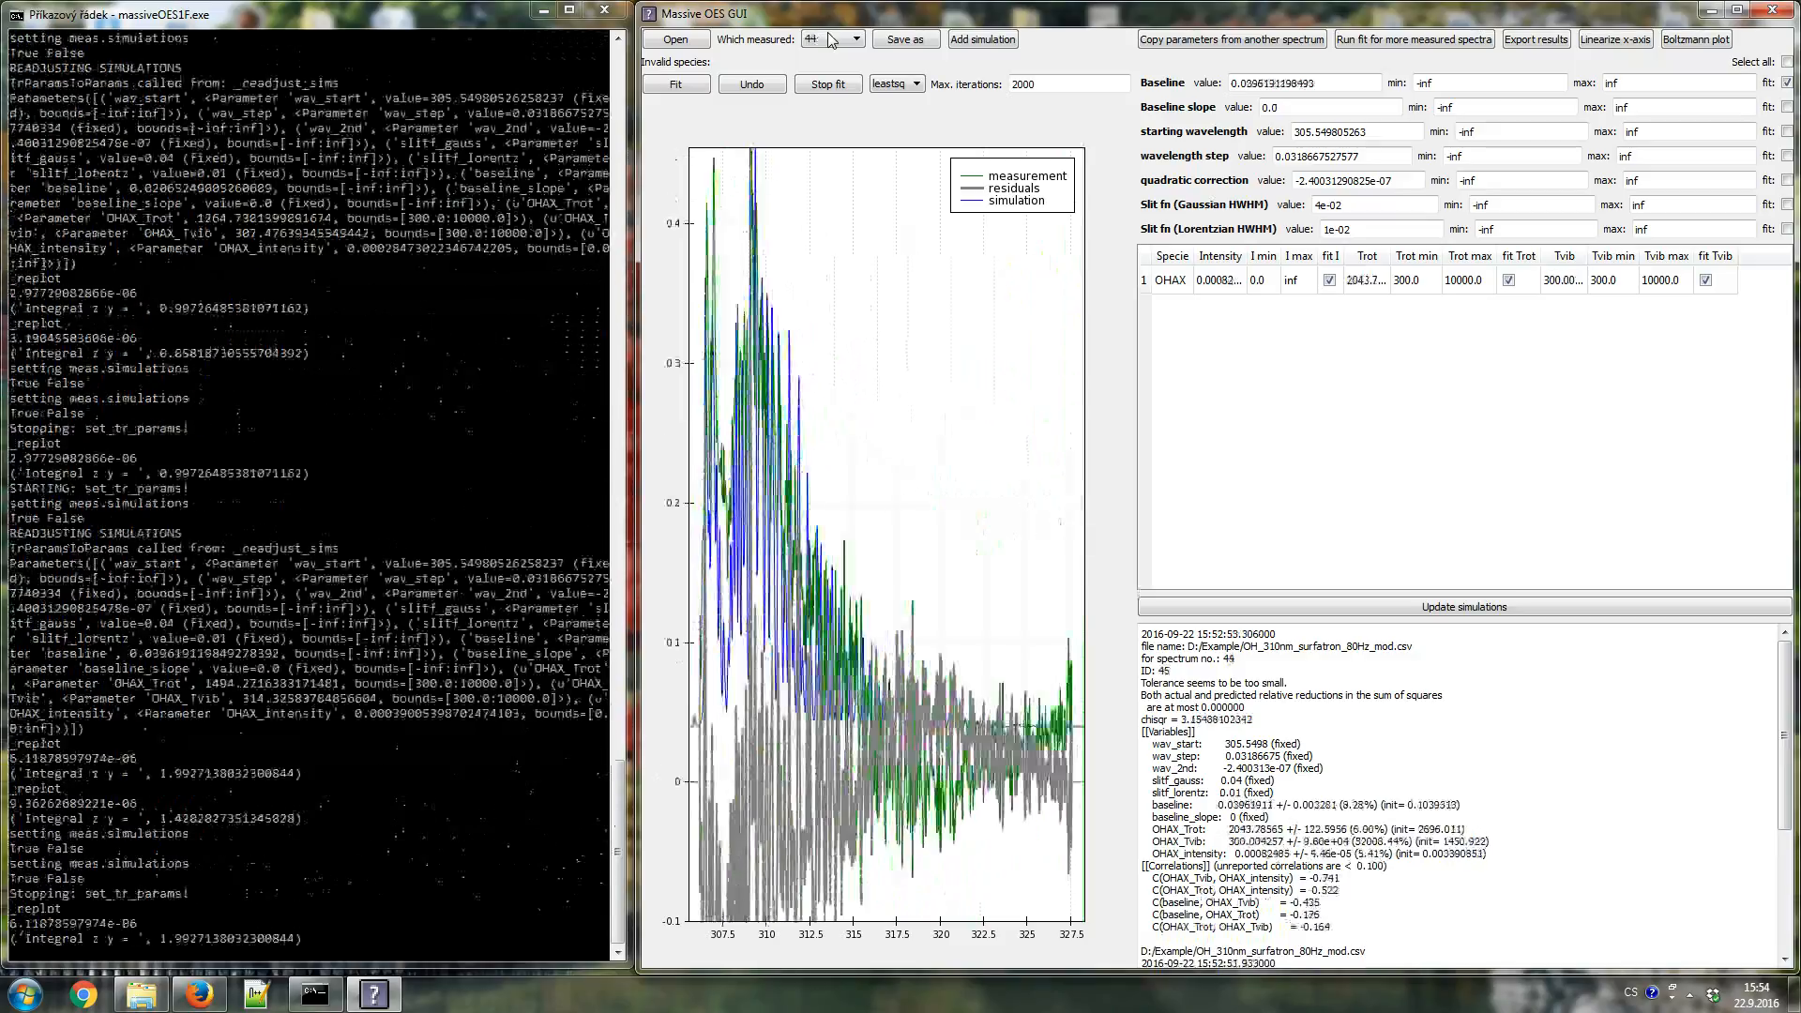
scroll(830, 39, "up", 3)
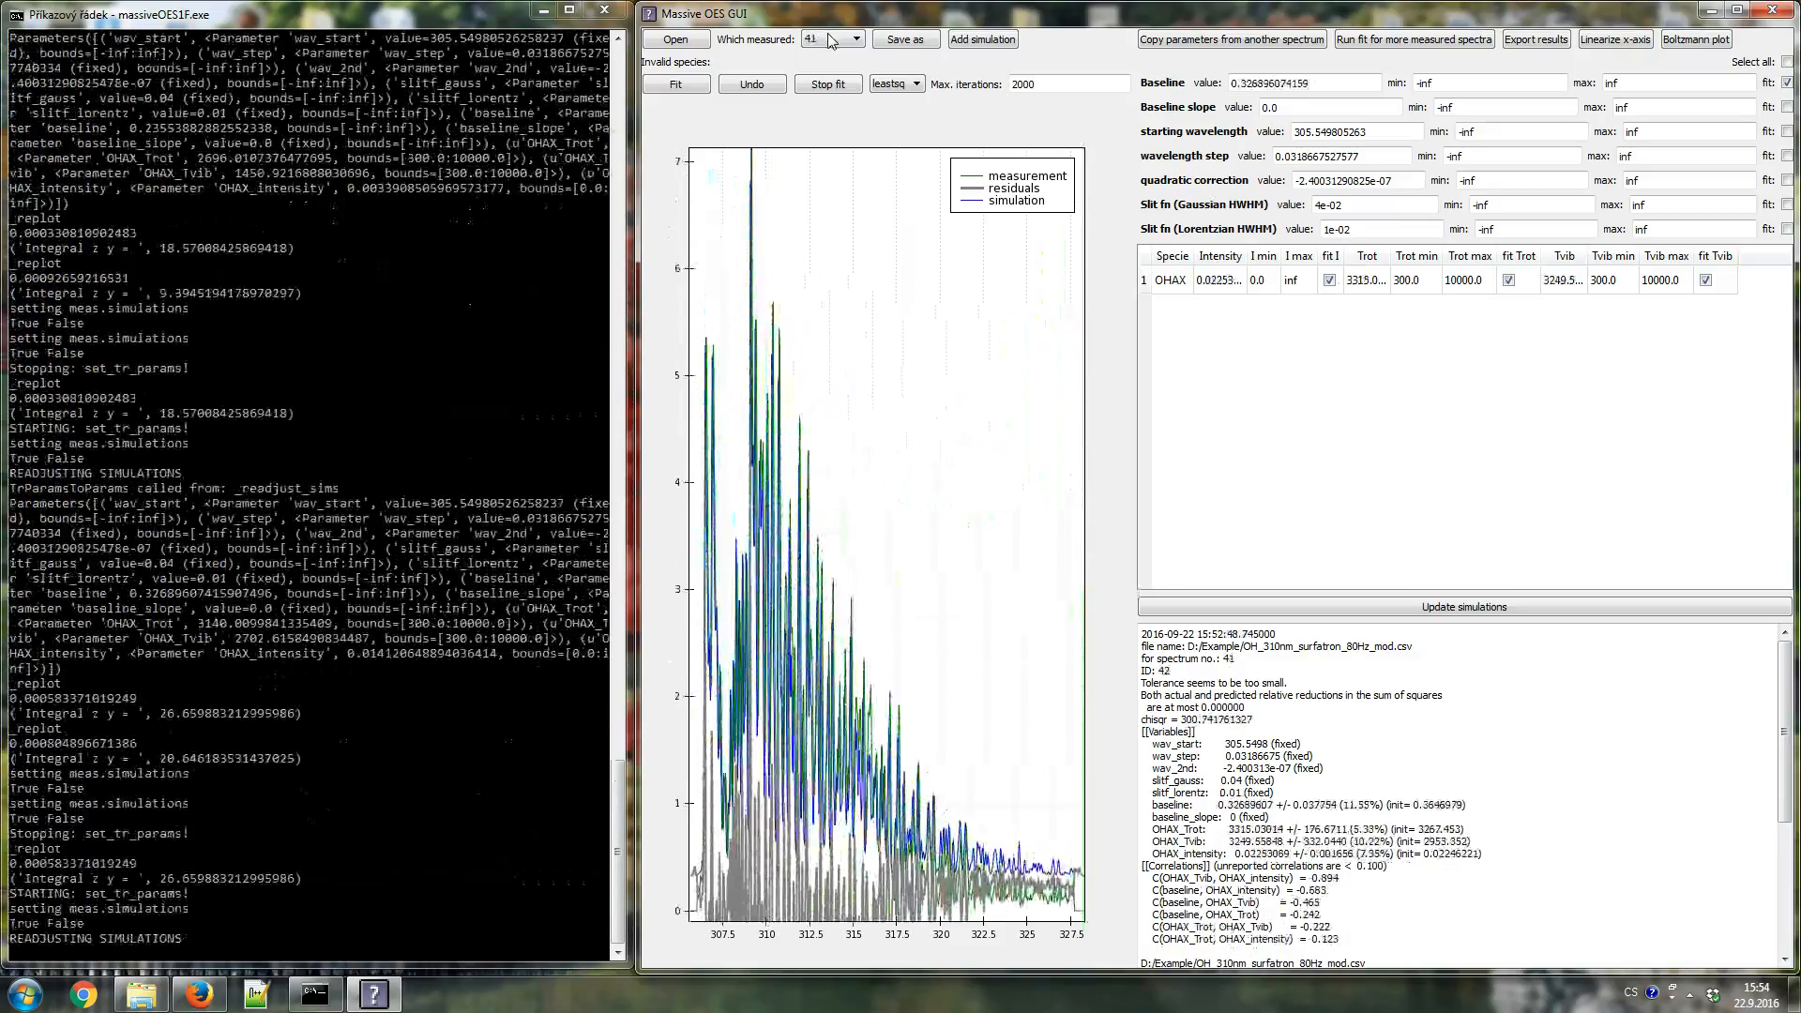
scroll(830, 39, "up", 3)
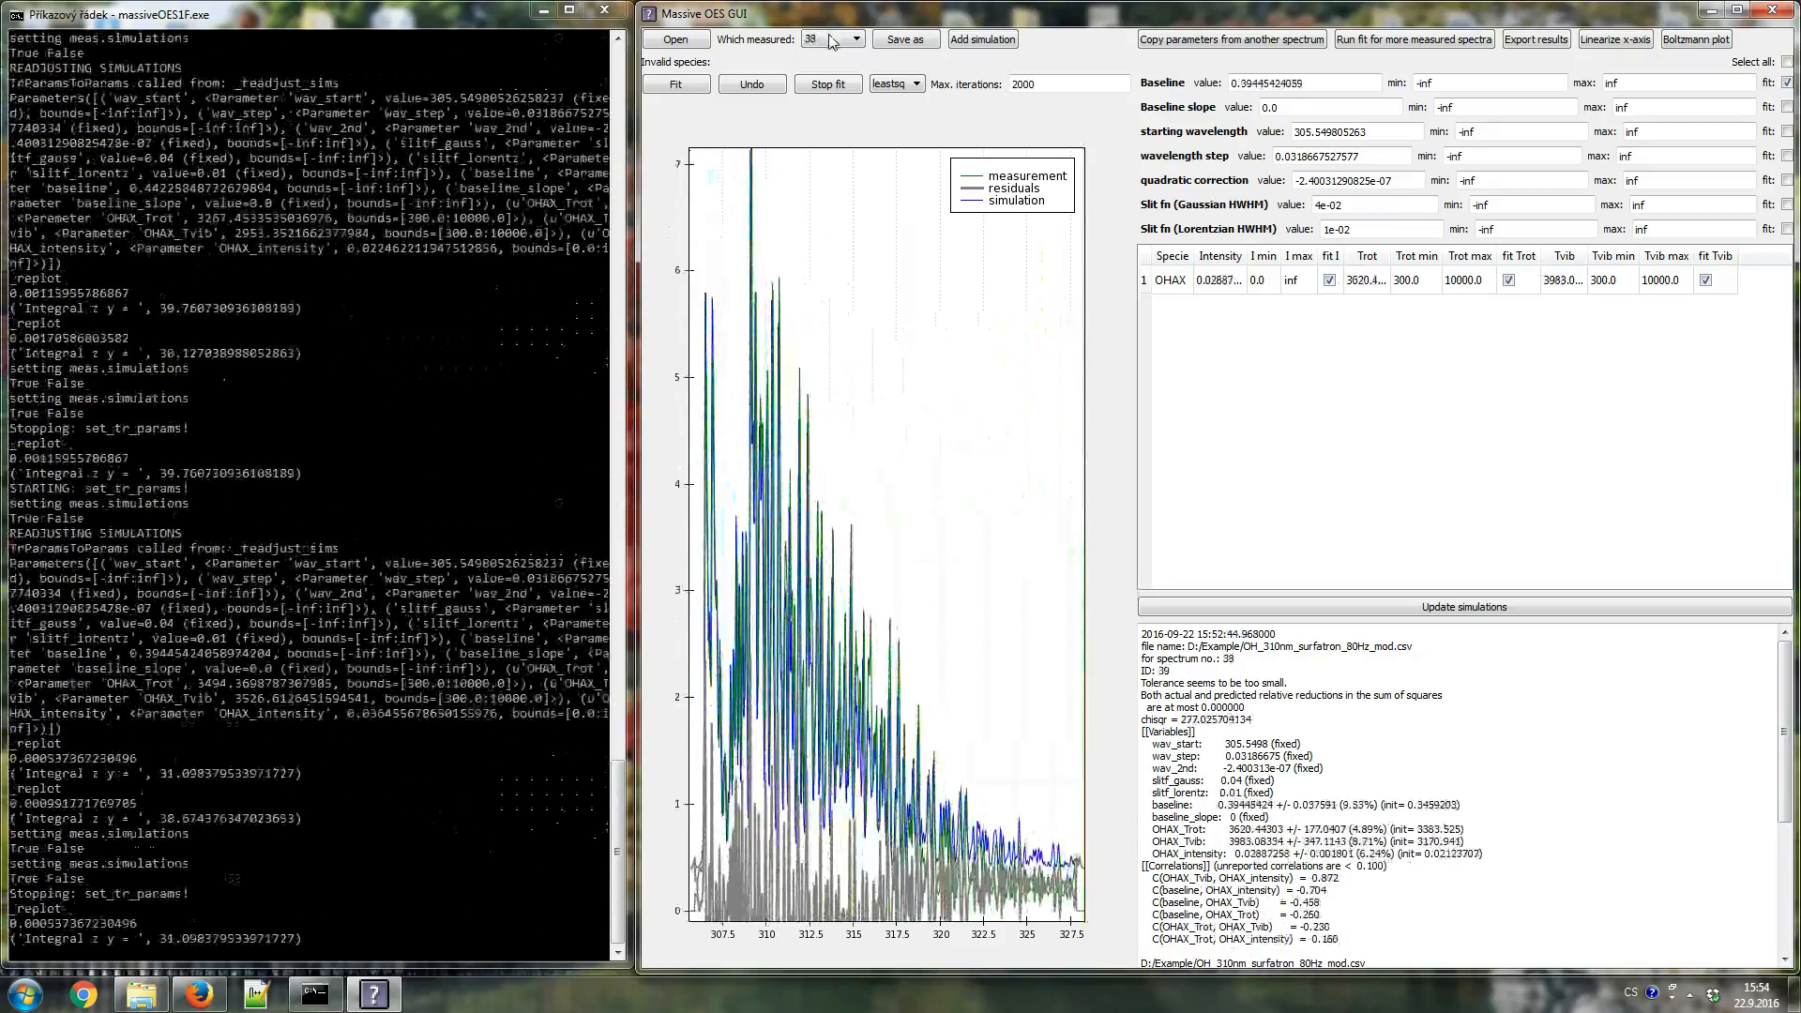
scroll(830, 39, "up", 3)
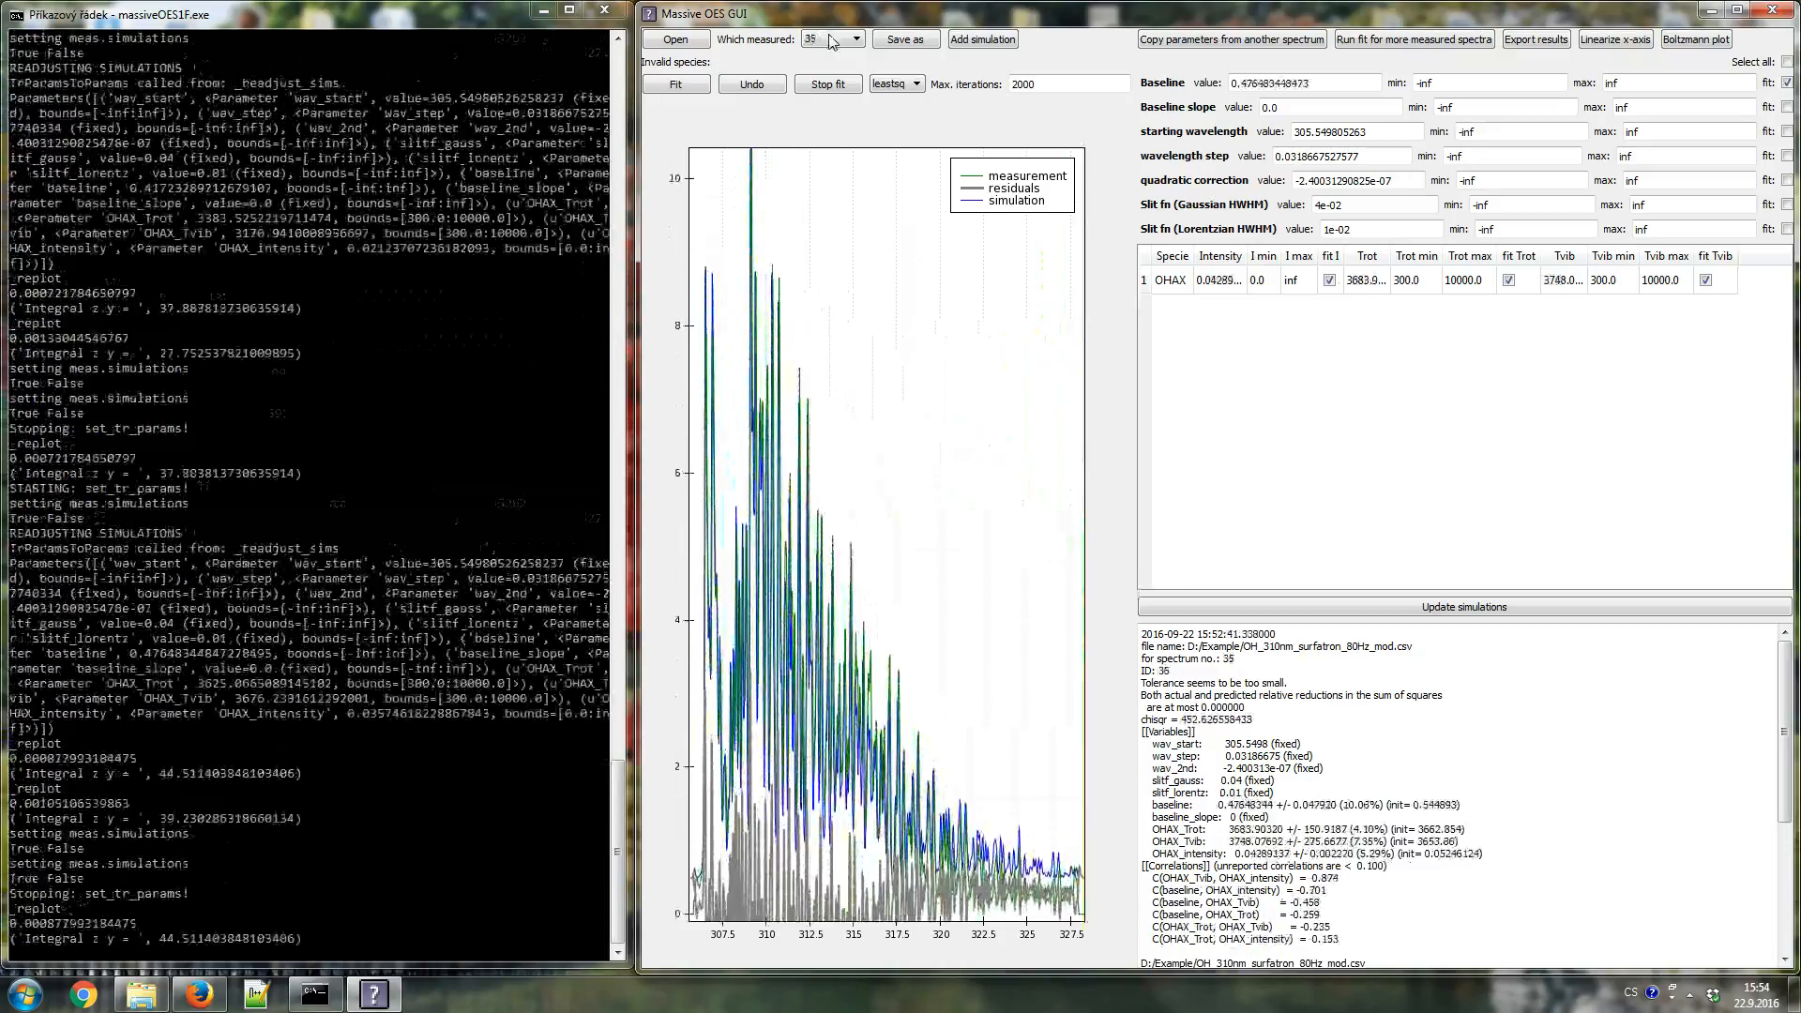
scroll(831, 39, "up", 5)
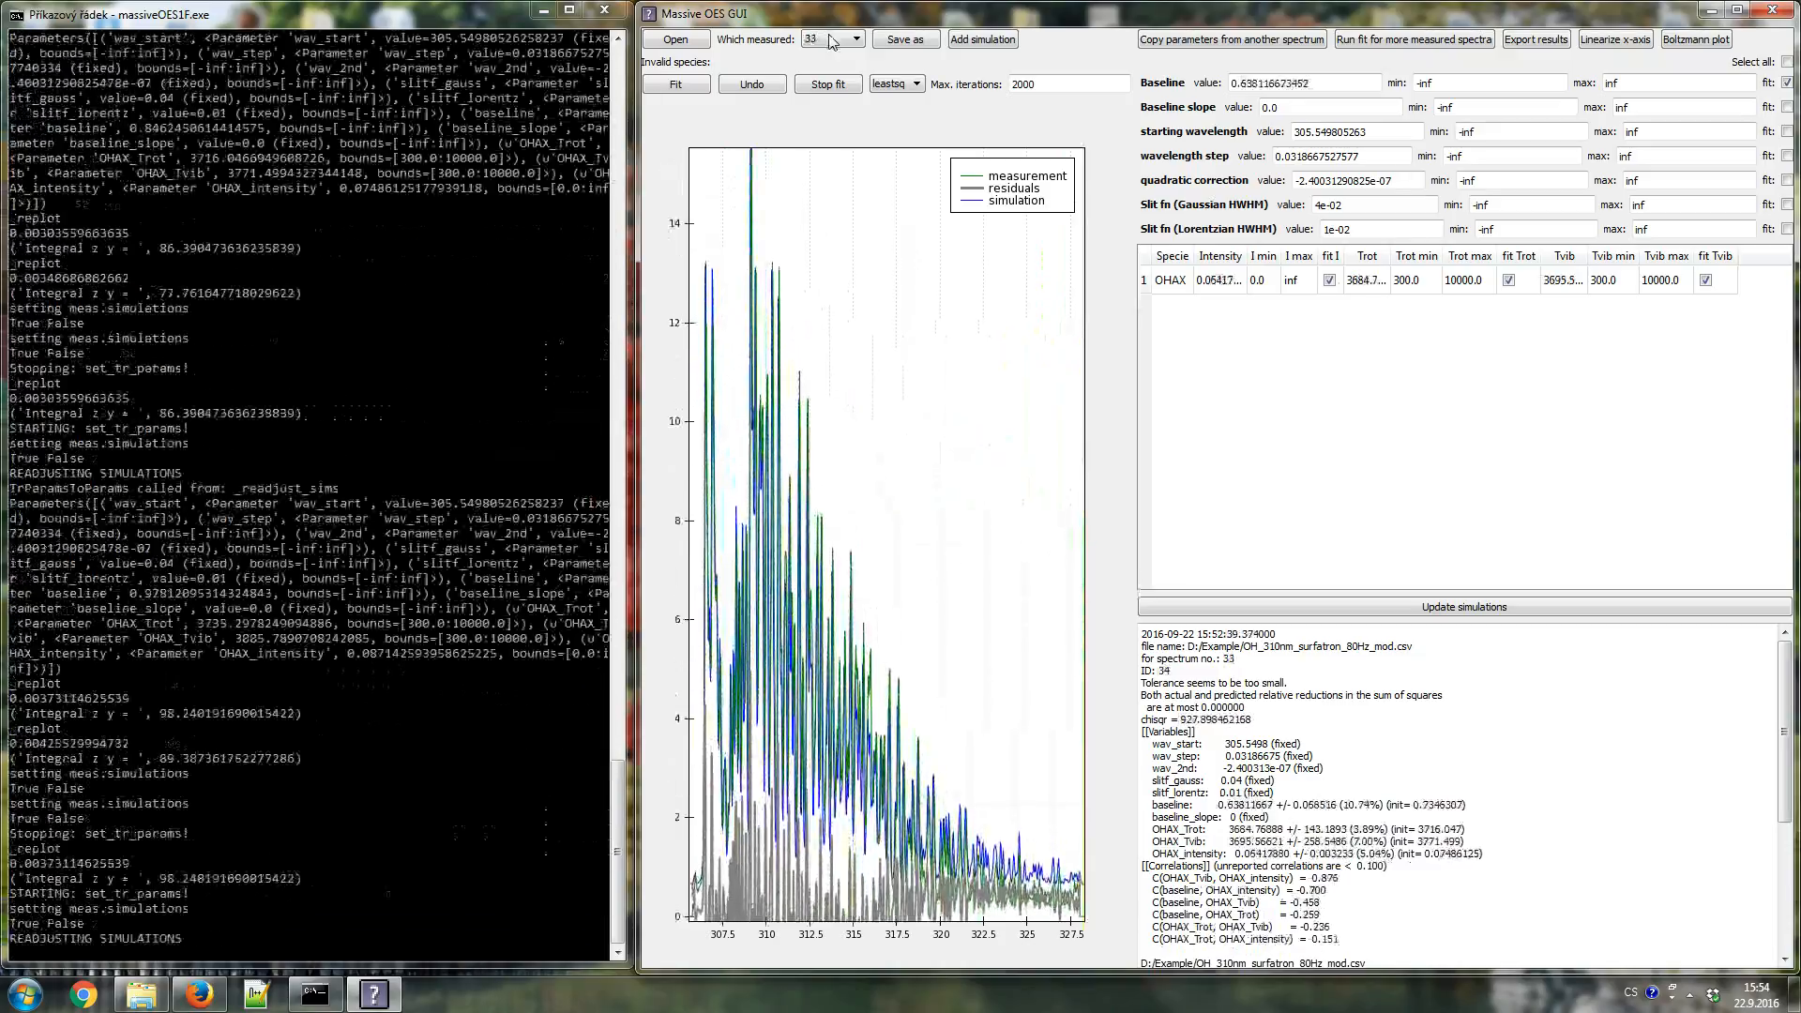
scroll(830, 39, "up", 2)
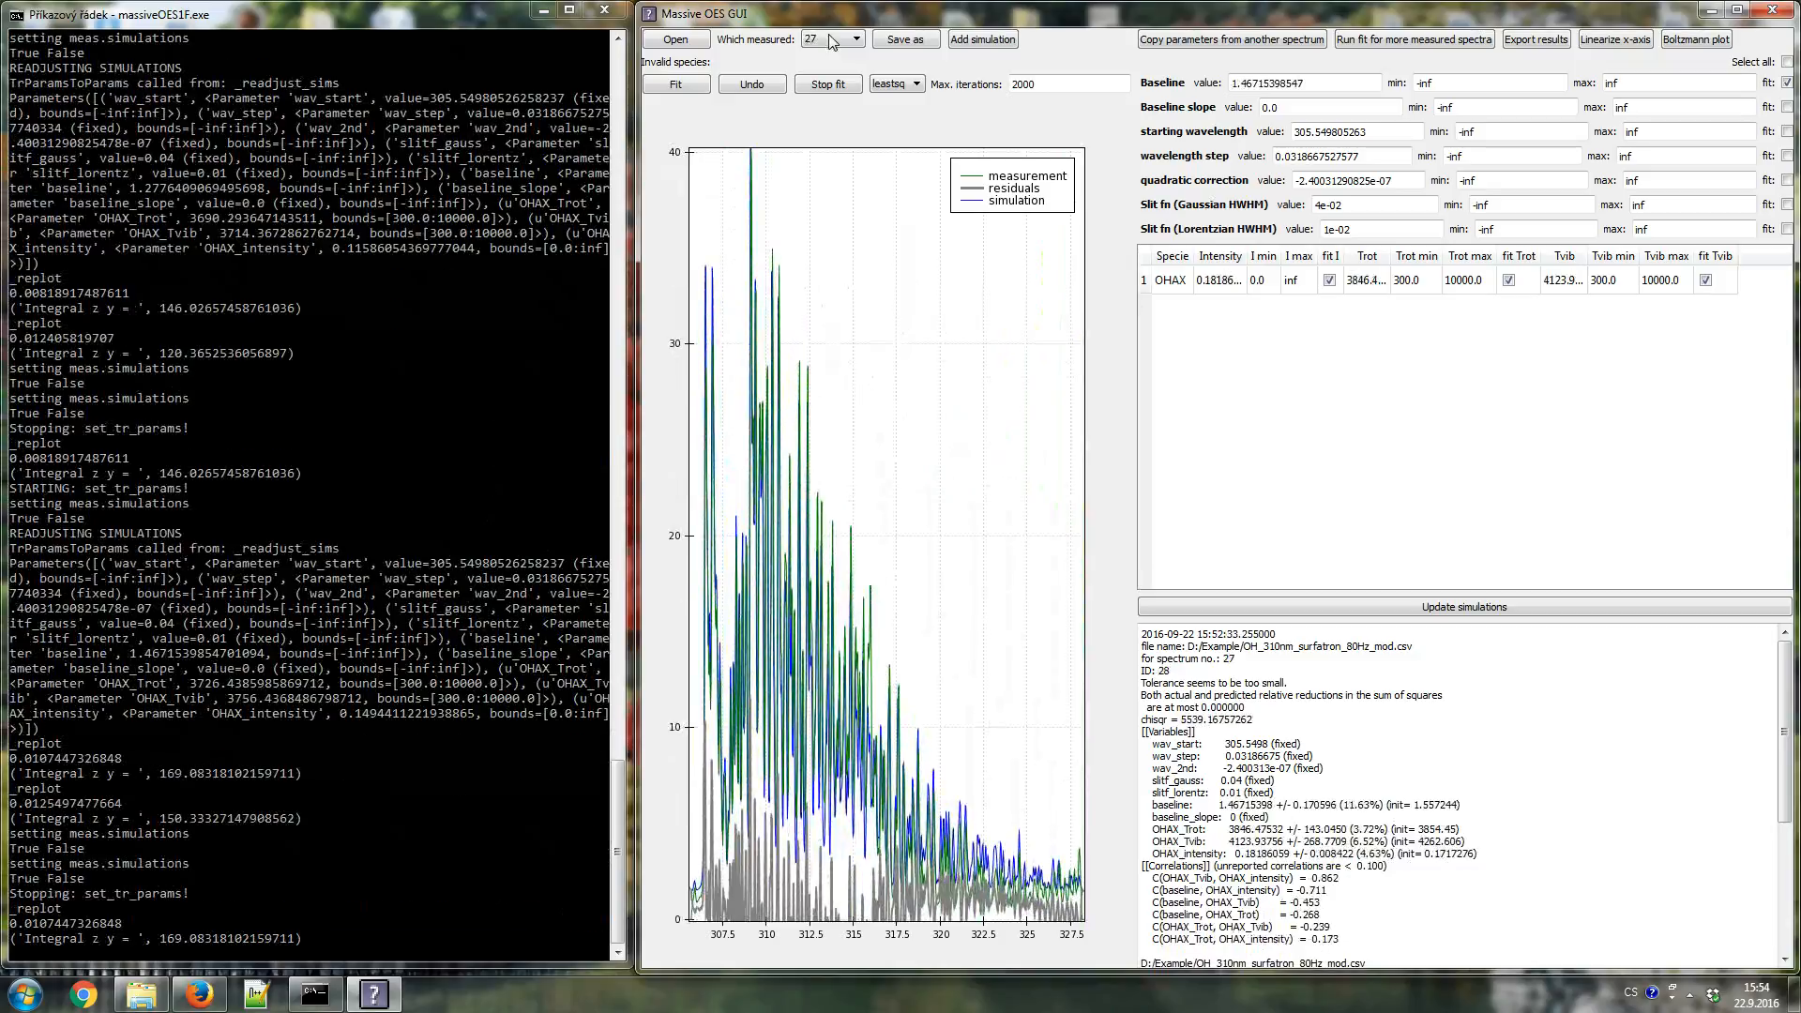
- Step back to spectrum 25 and save the session over the existing OH_310nm_surfatron_80Hz_mod.OES in the Example folder, confirming the replacement
scroll(830, 40, "up", 2)
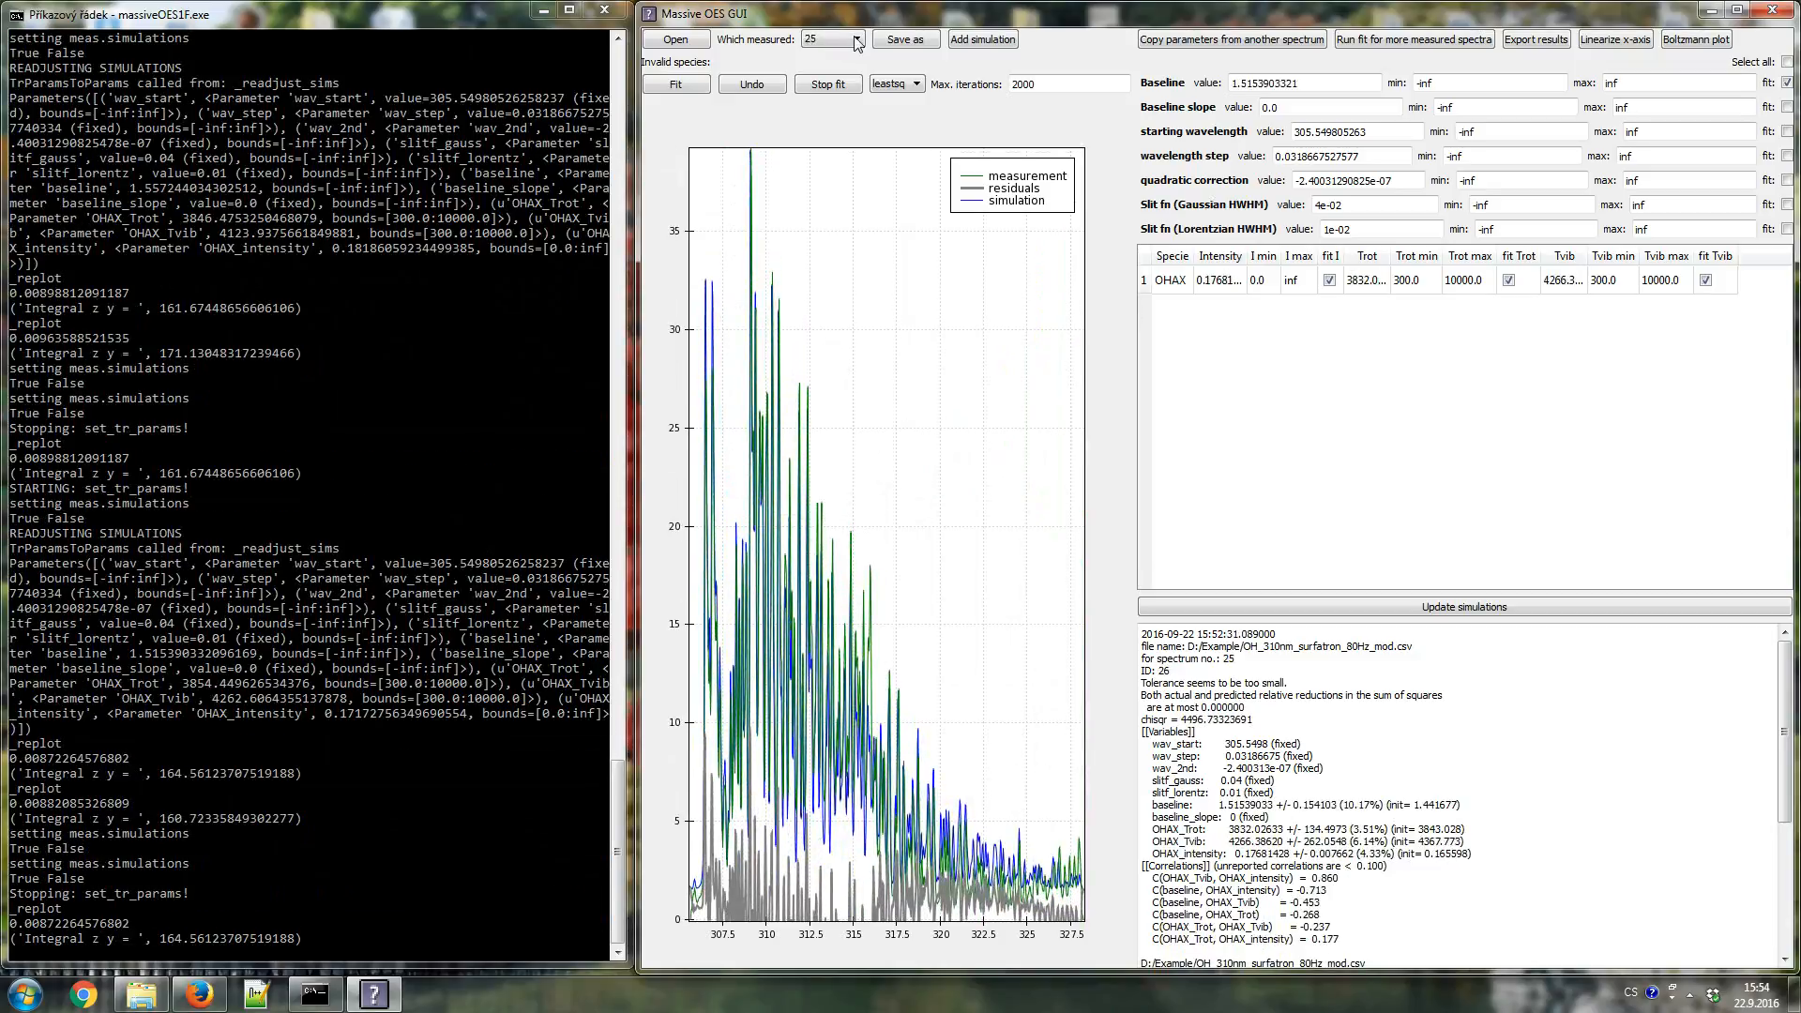
left_click(906, 40)
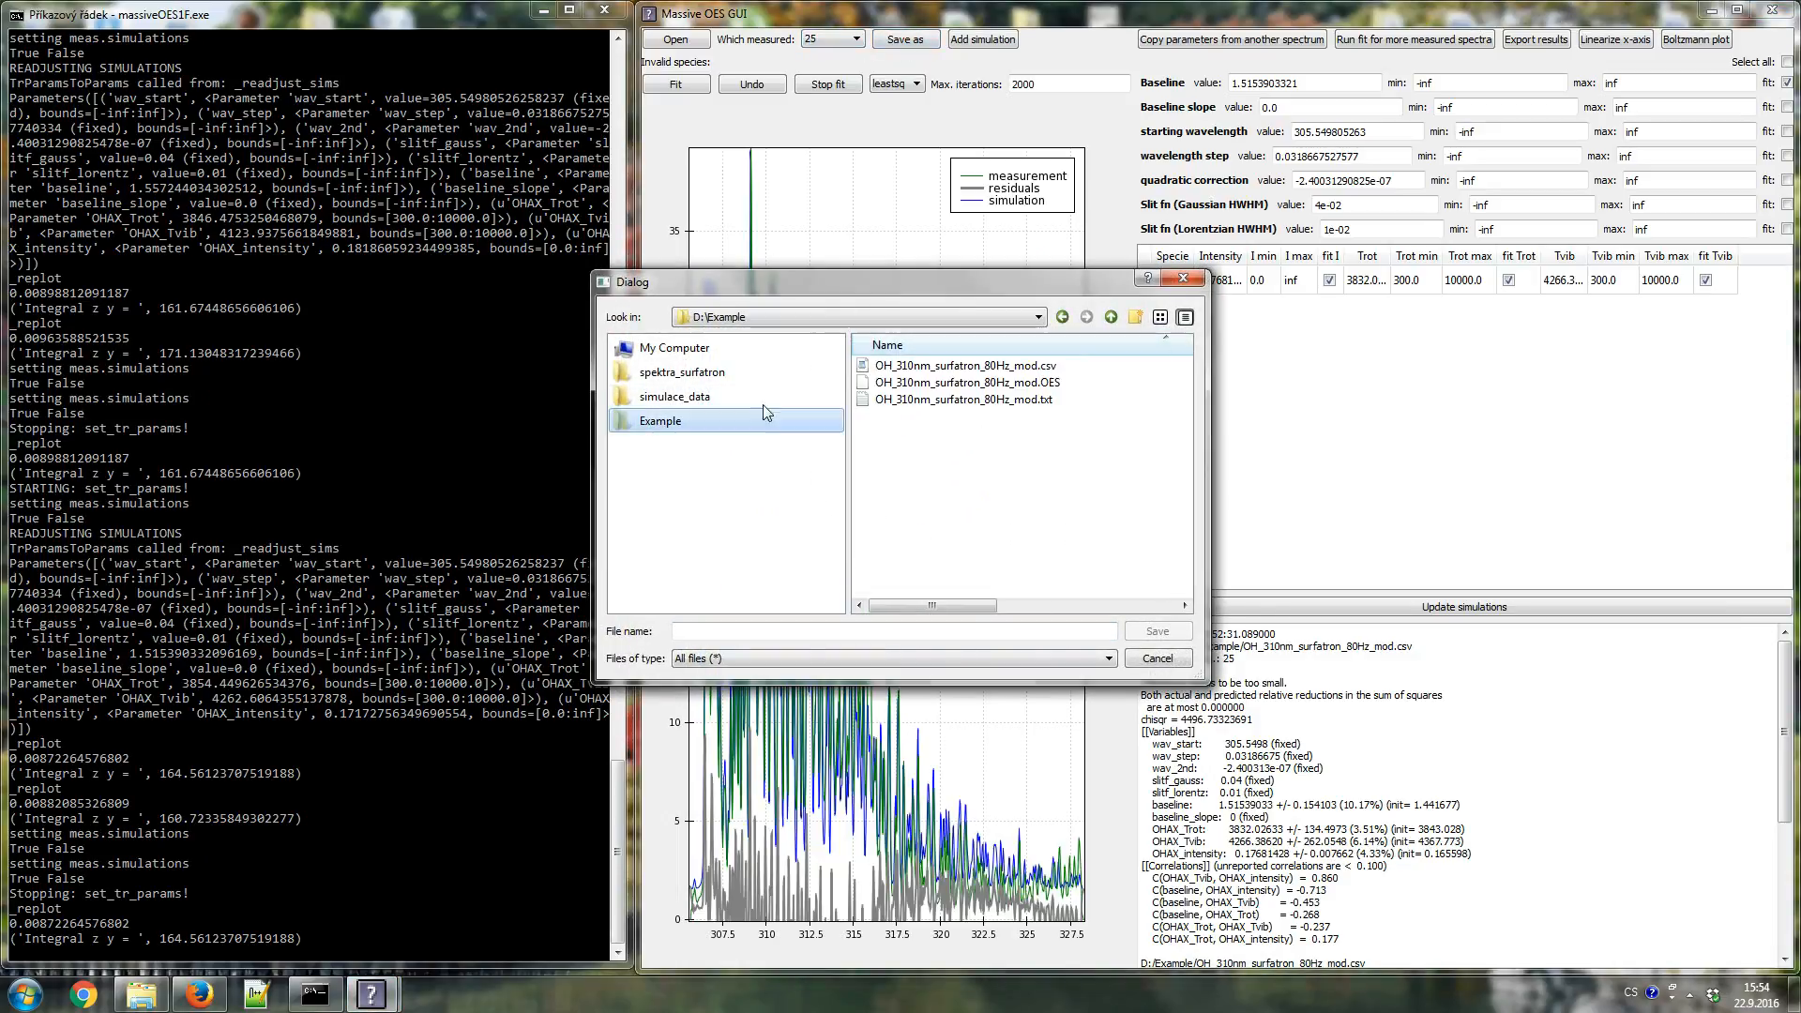
left_click(1047, 384)
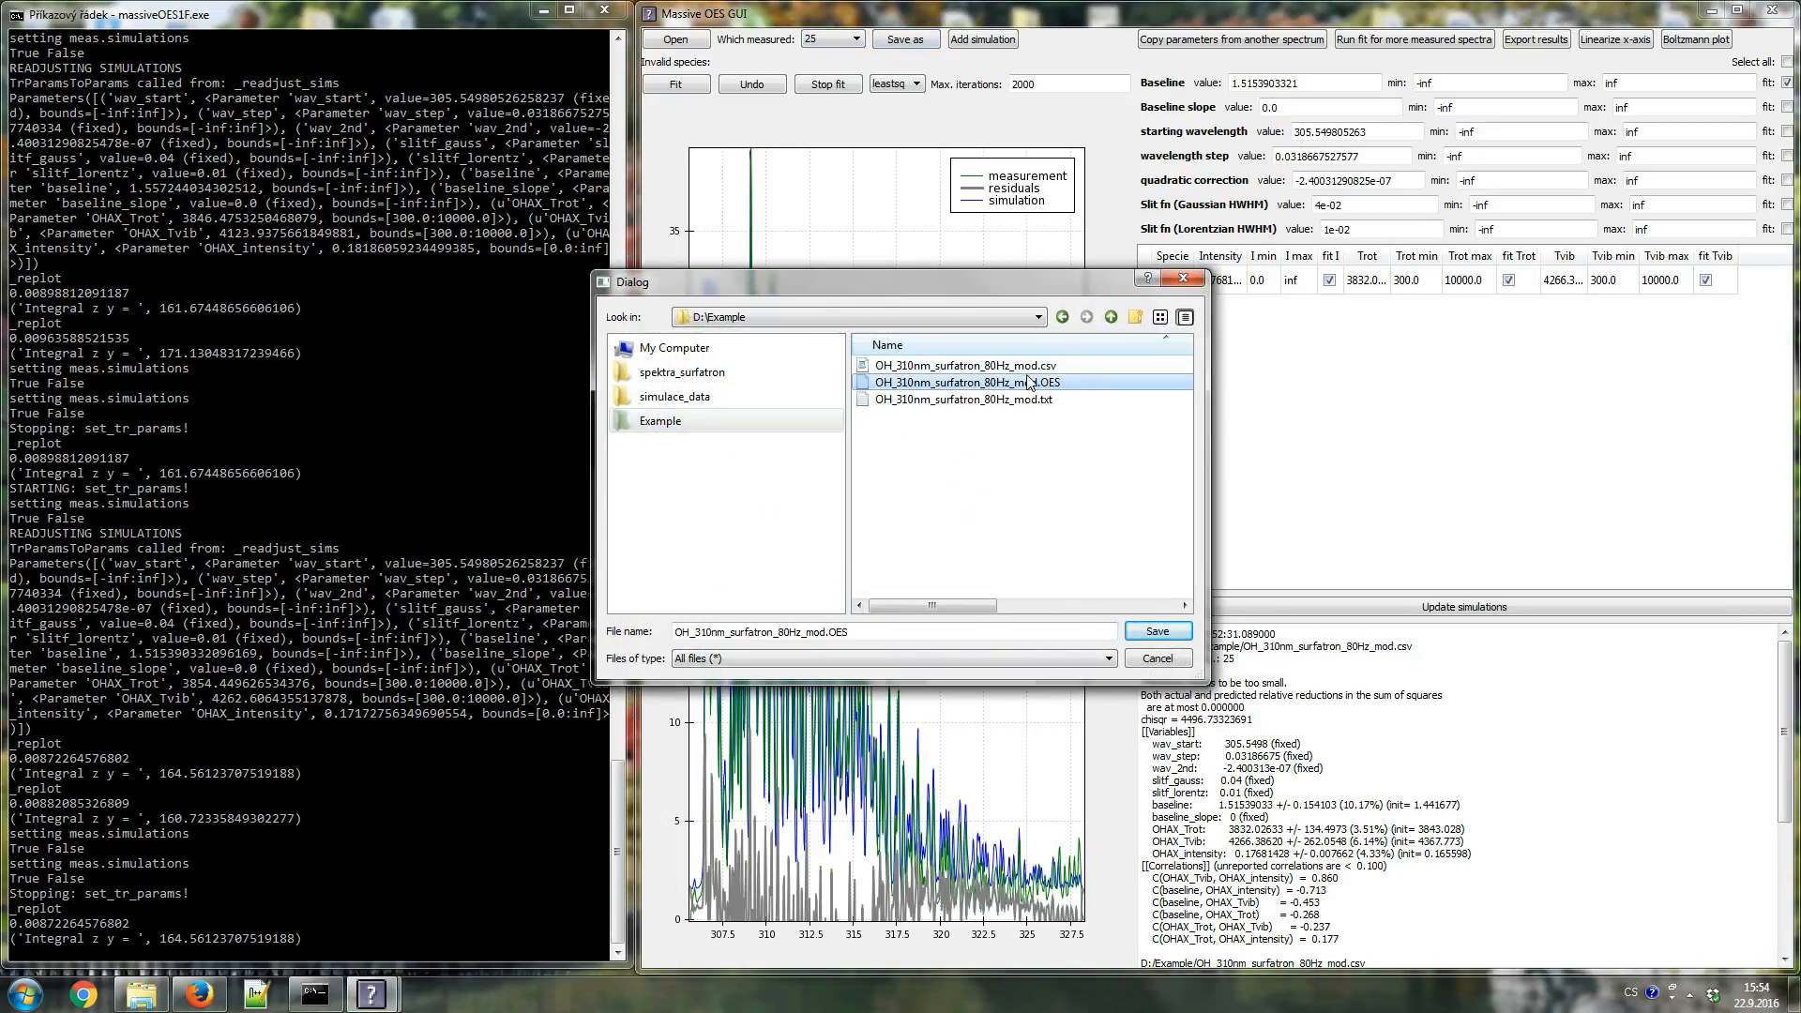
left_click(1158, 631)
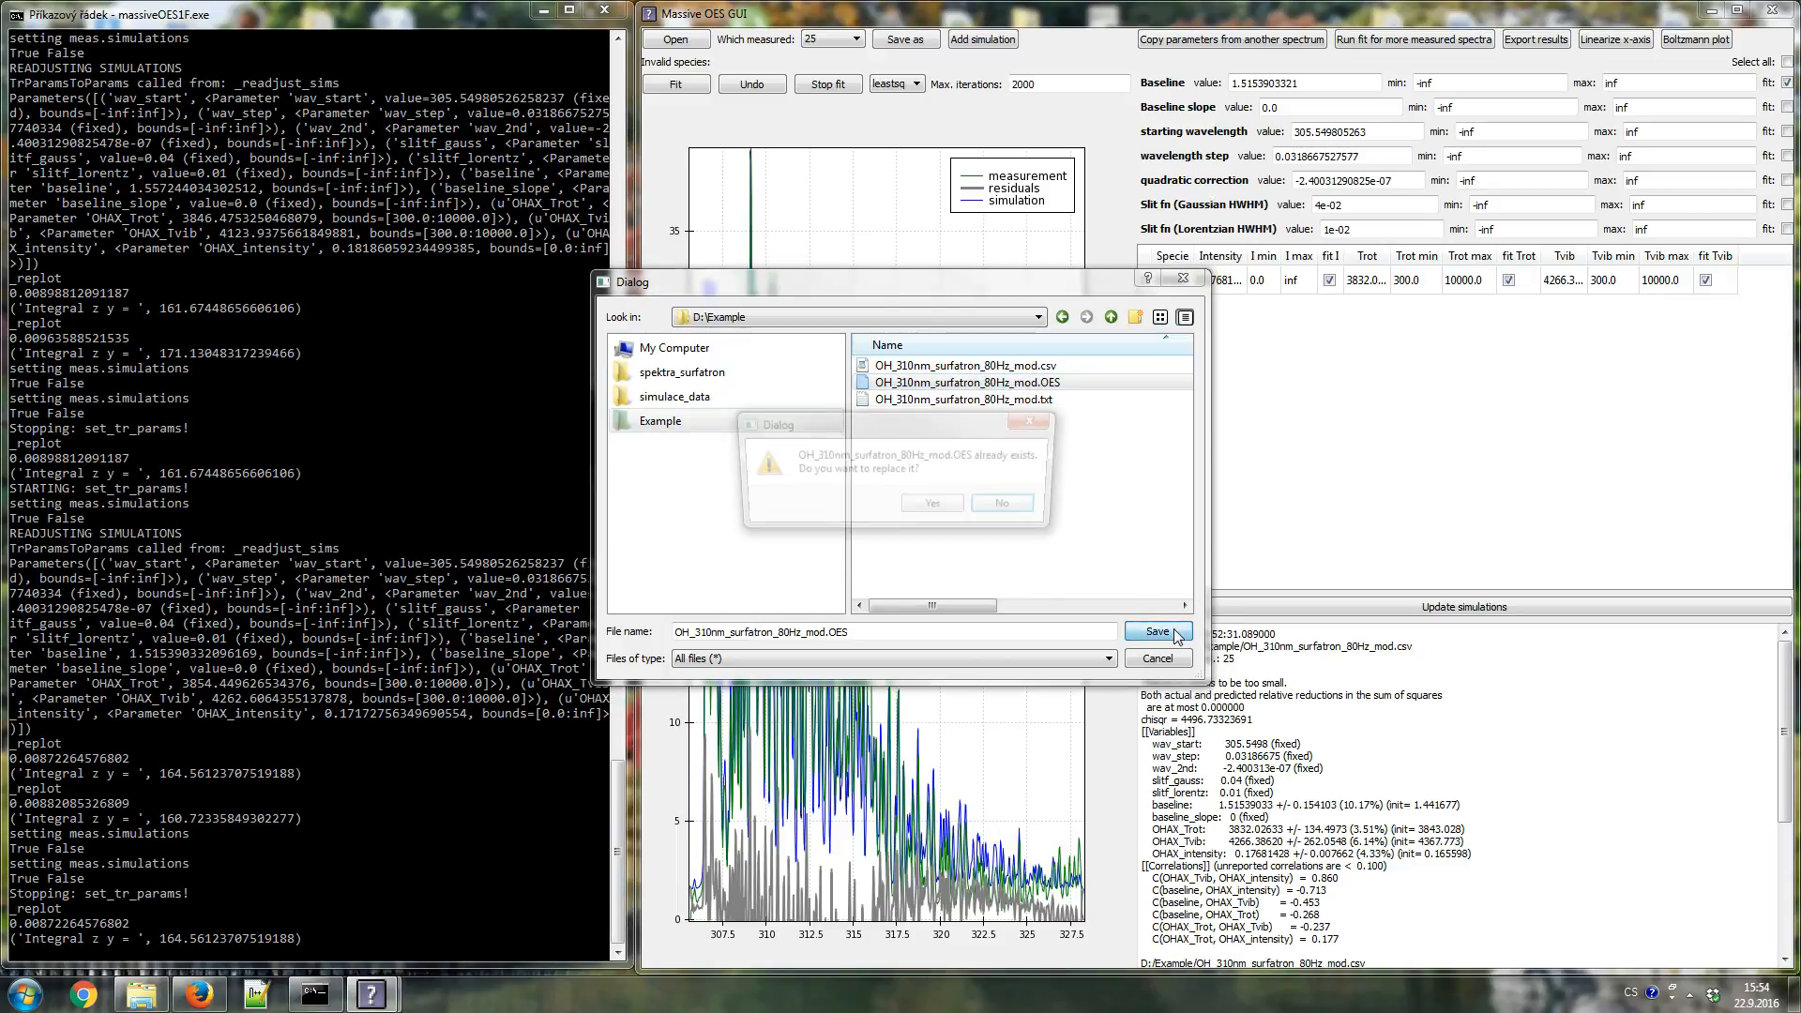
left_click(931, 508)
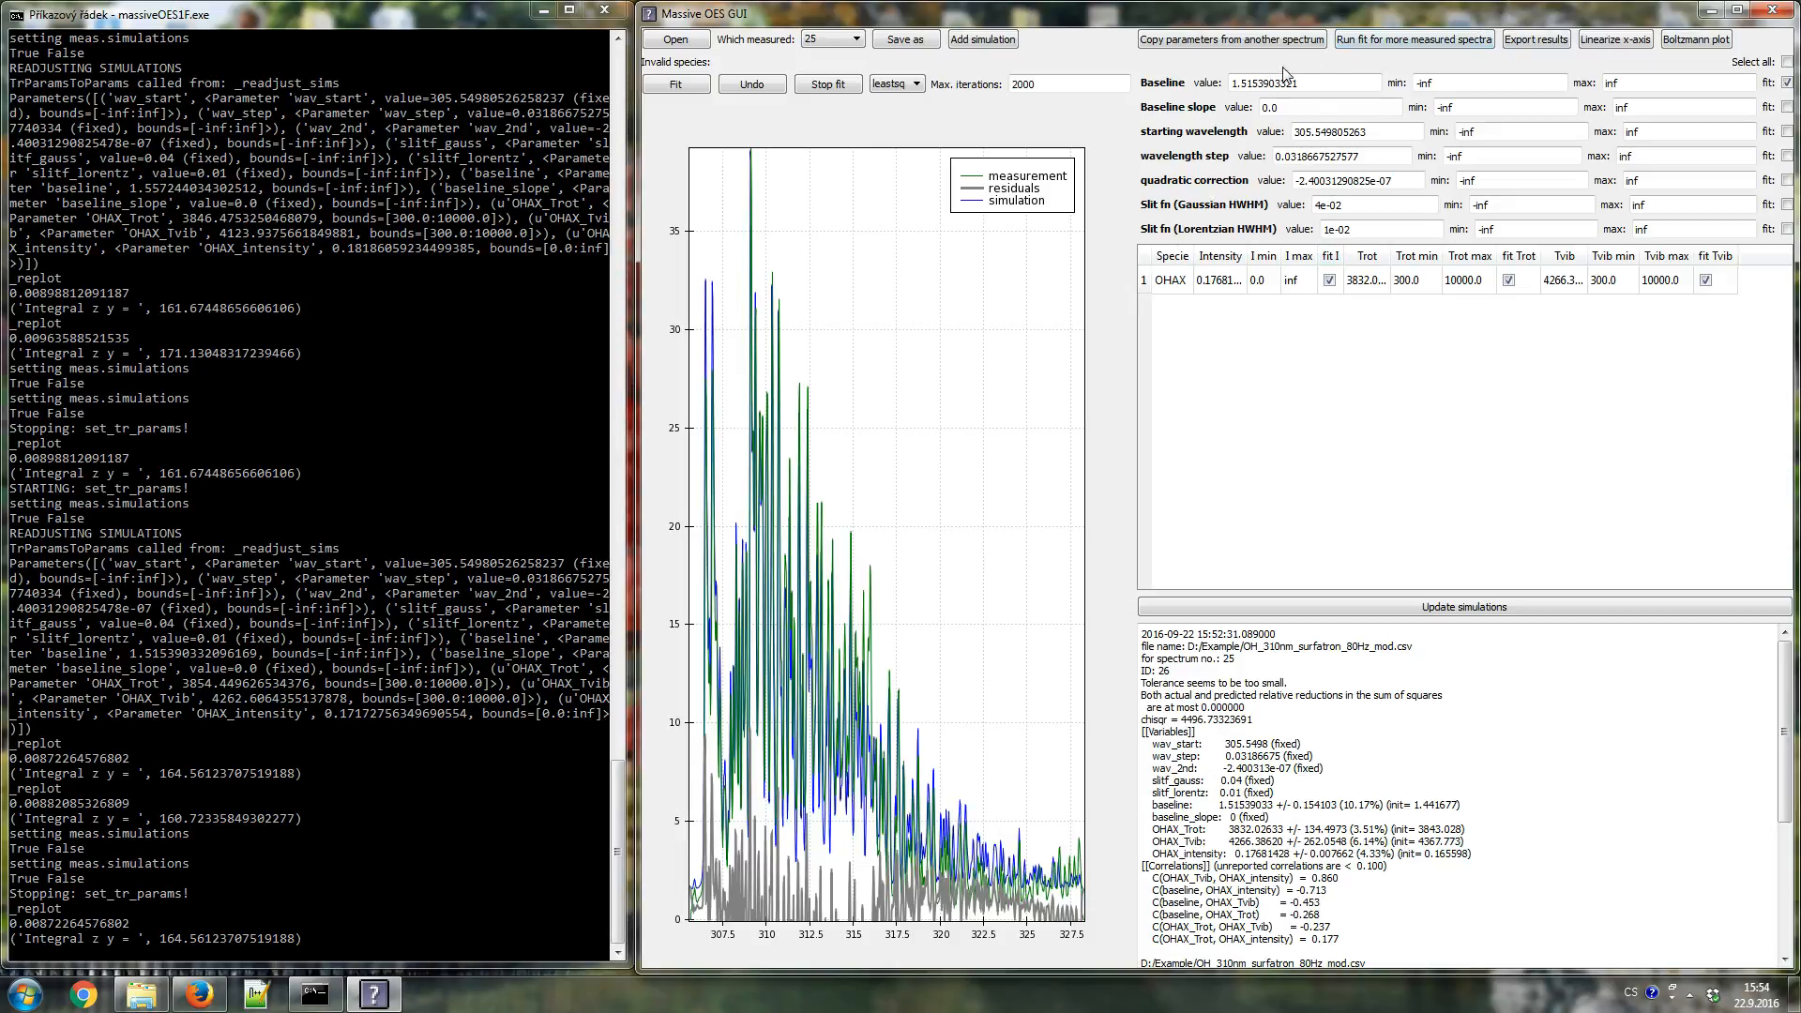
- Export the fit results to the Example folder as OH_310nm_surfatron_80Hz_mod_export.csv
left_click(1546, 41)
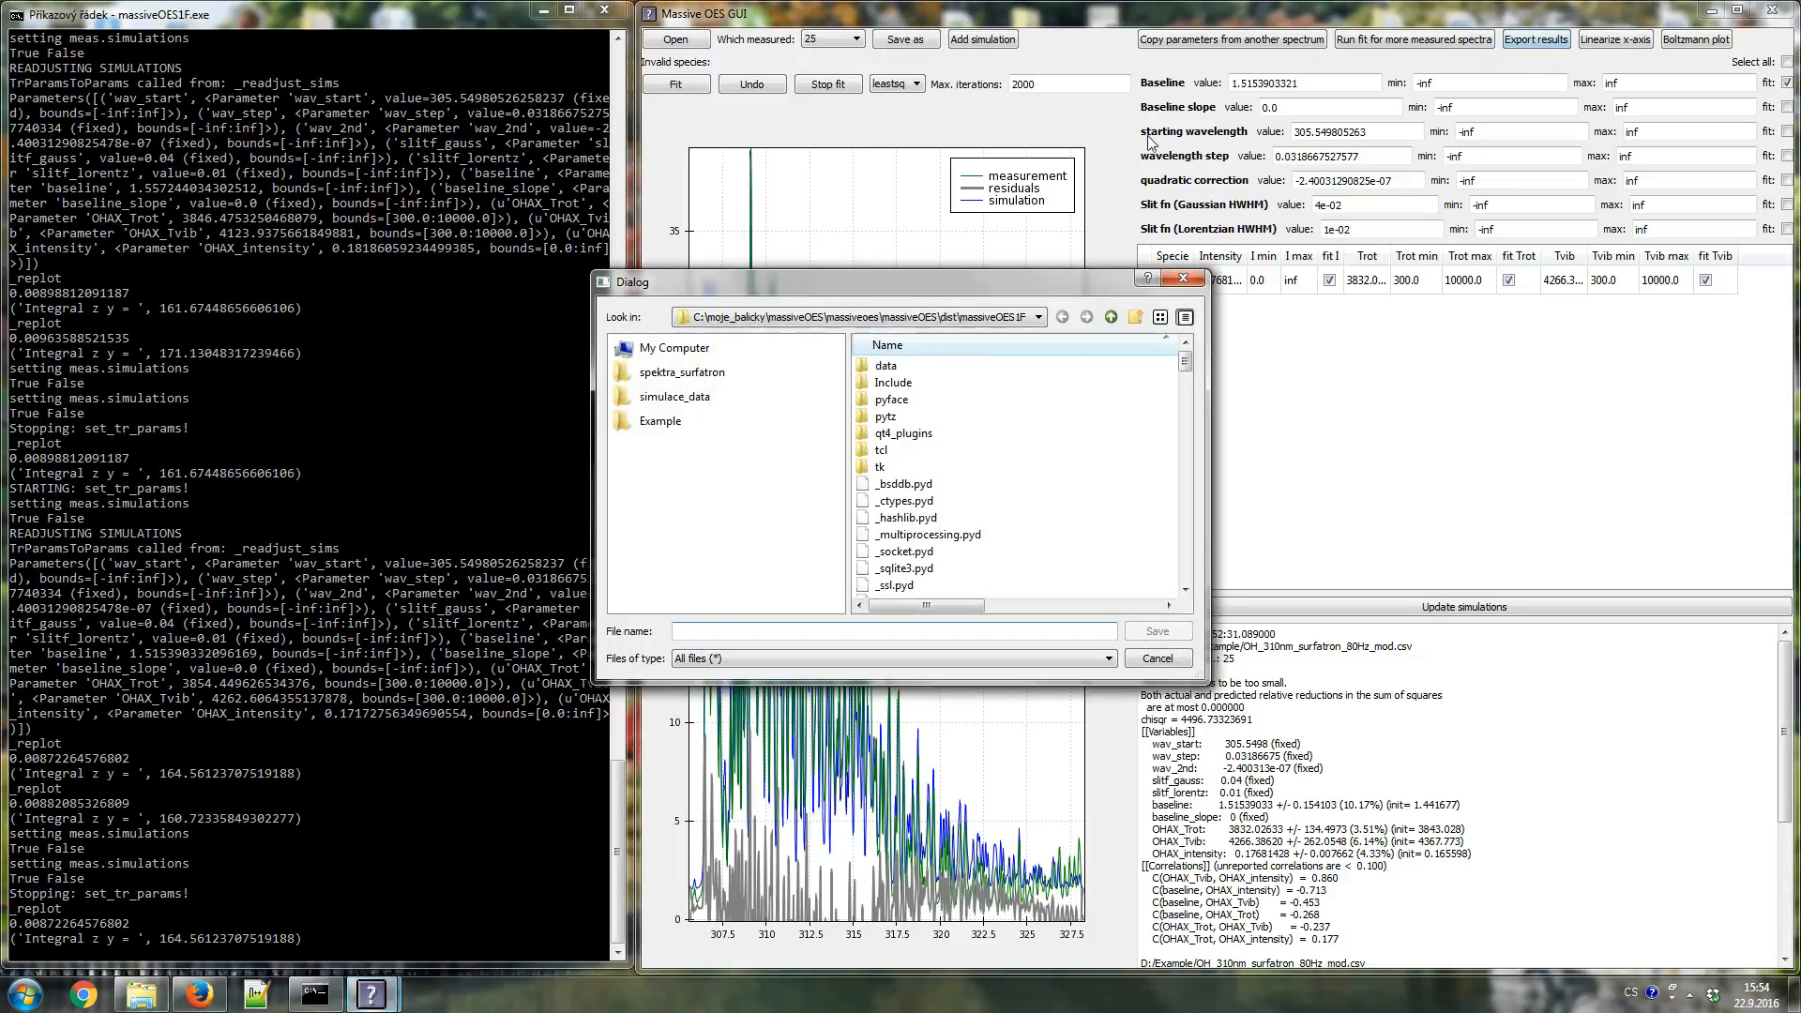
left_click(661, 422)
left_click(1016, 383)
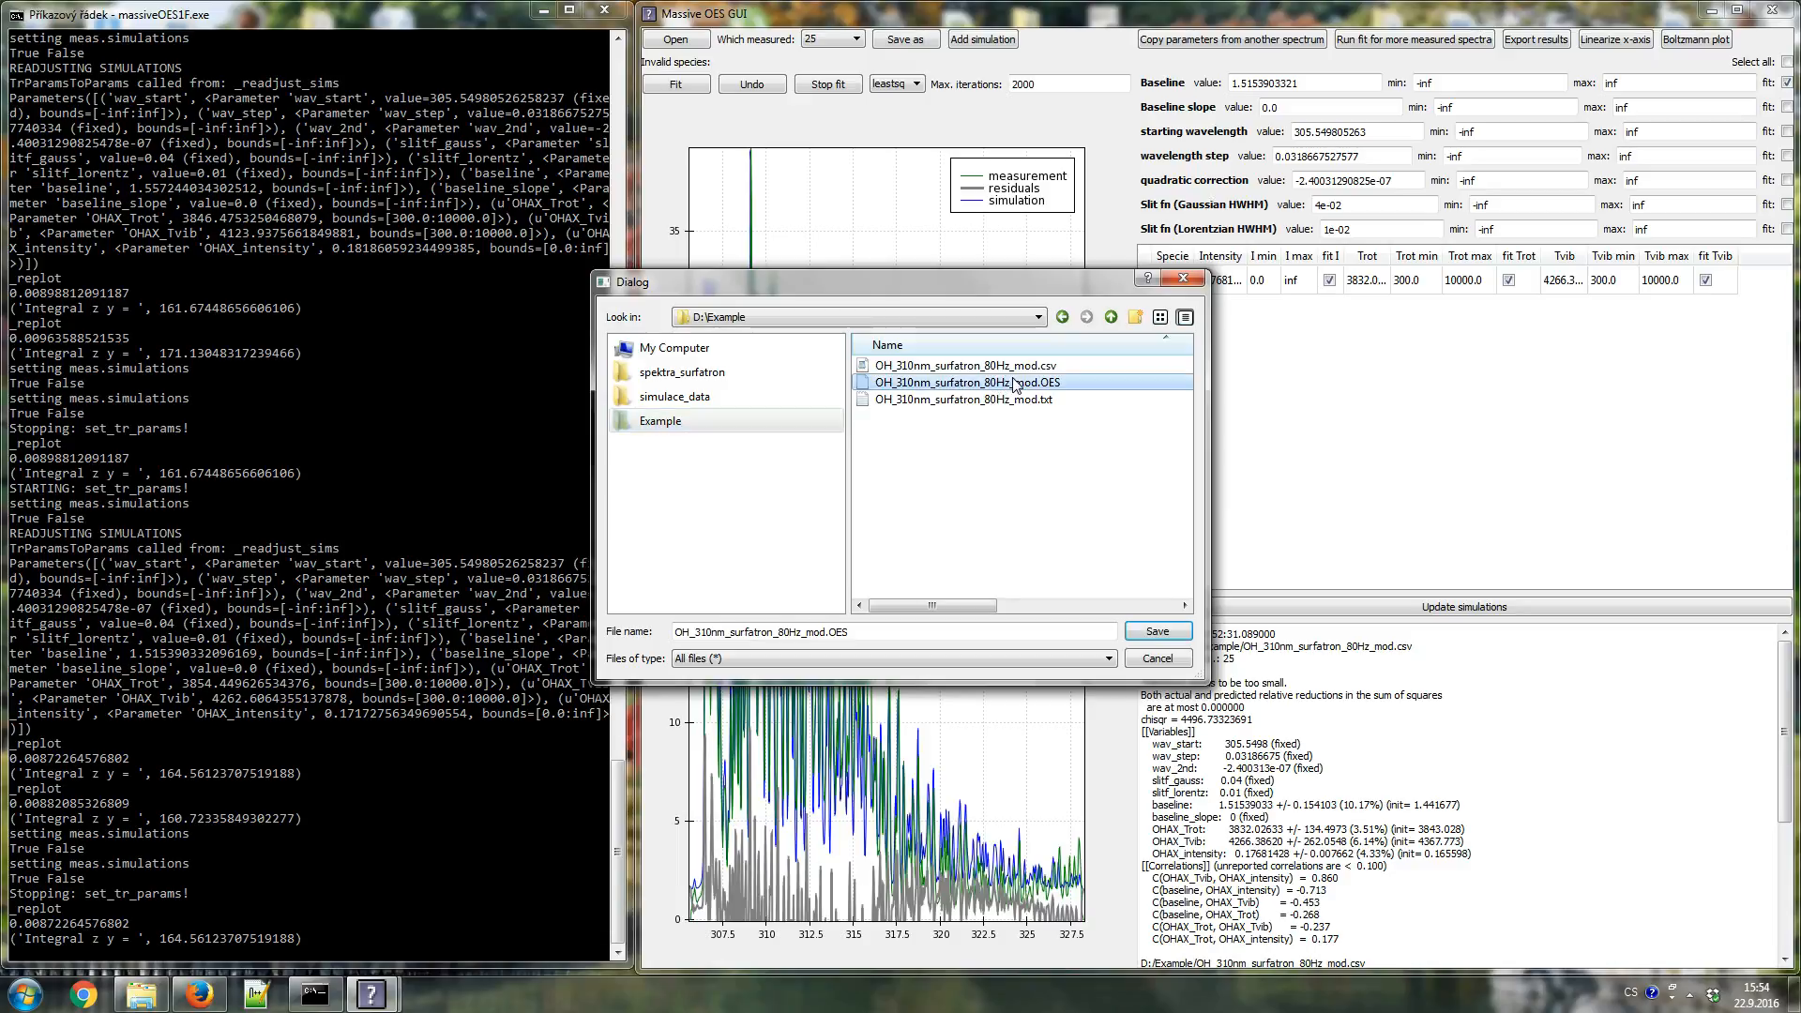
double_click(838, 631)
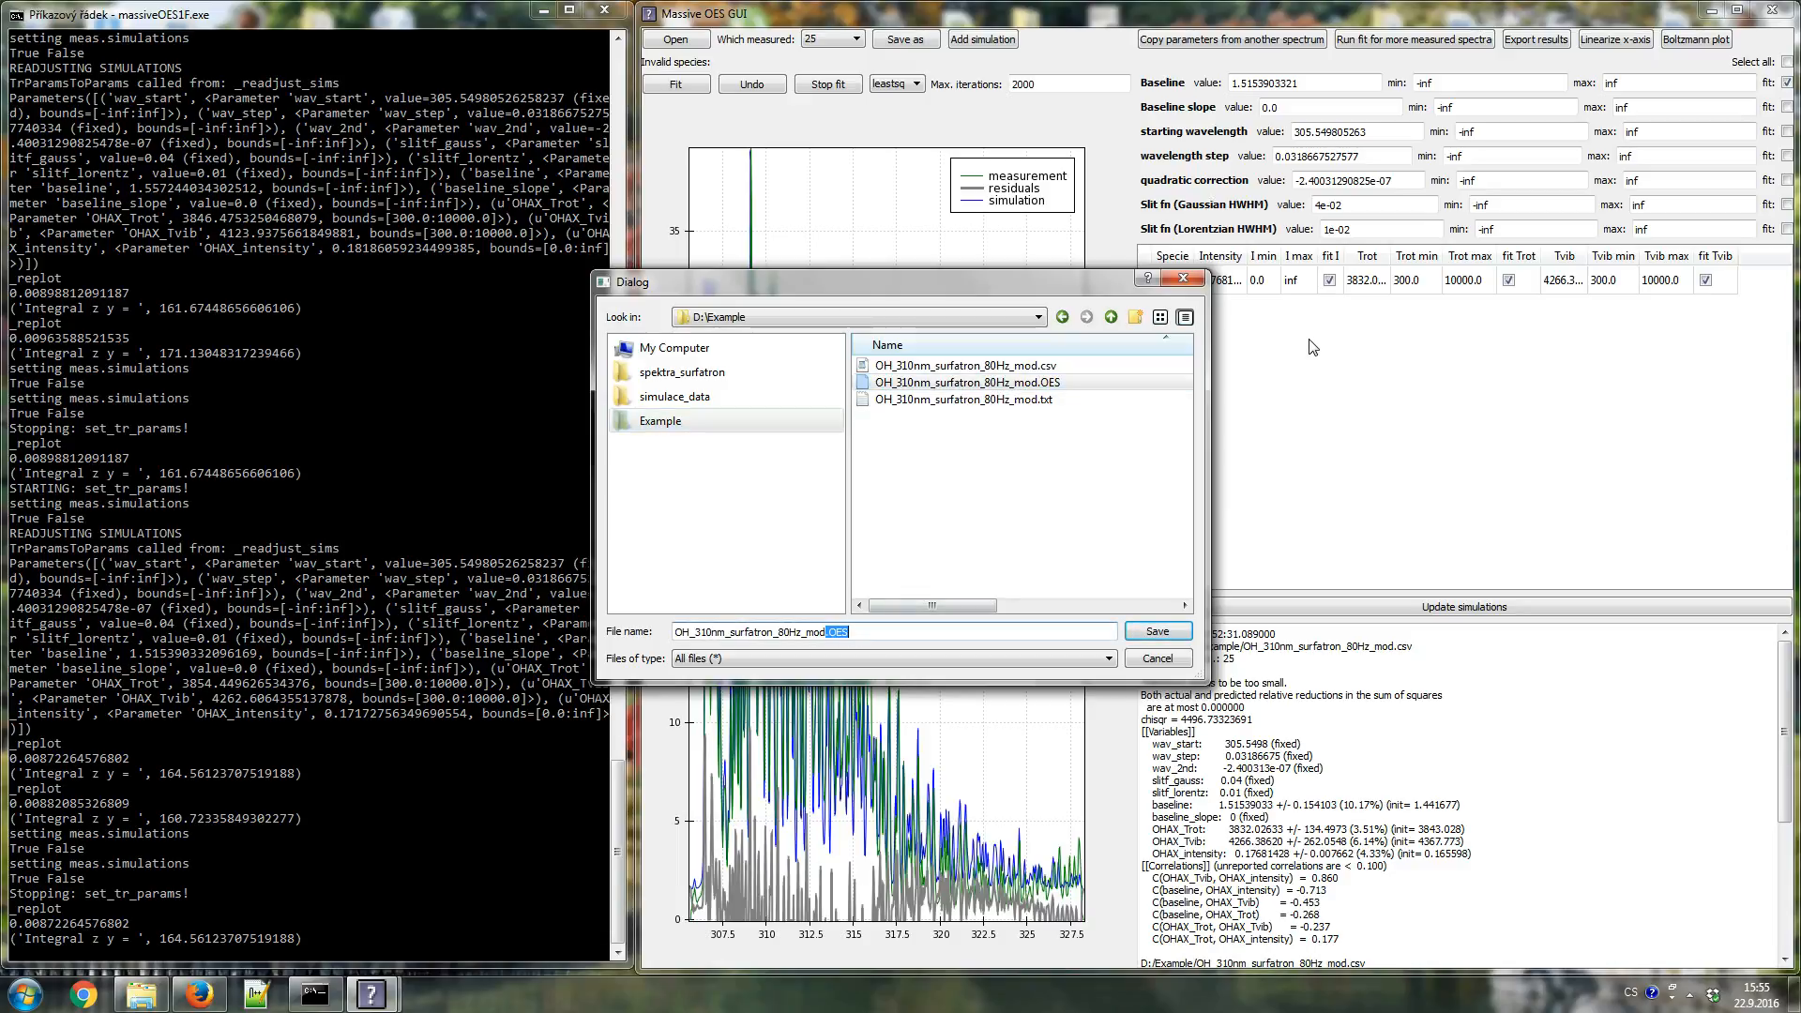
type("_export")
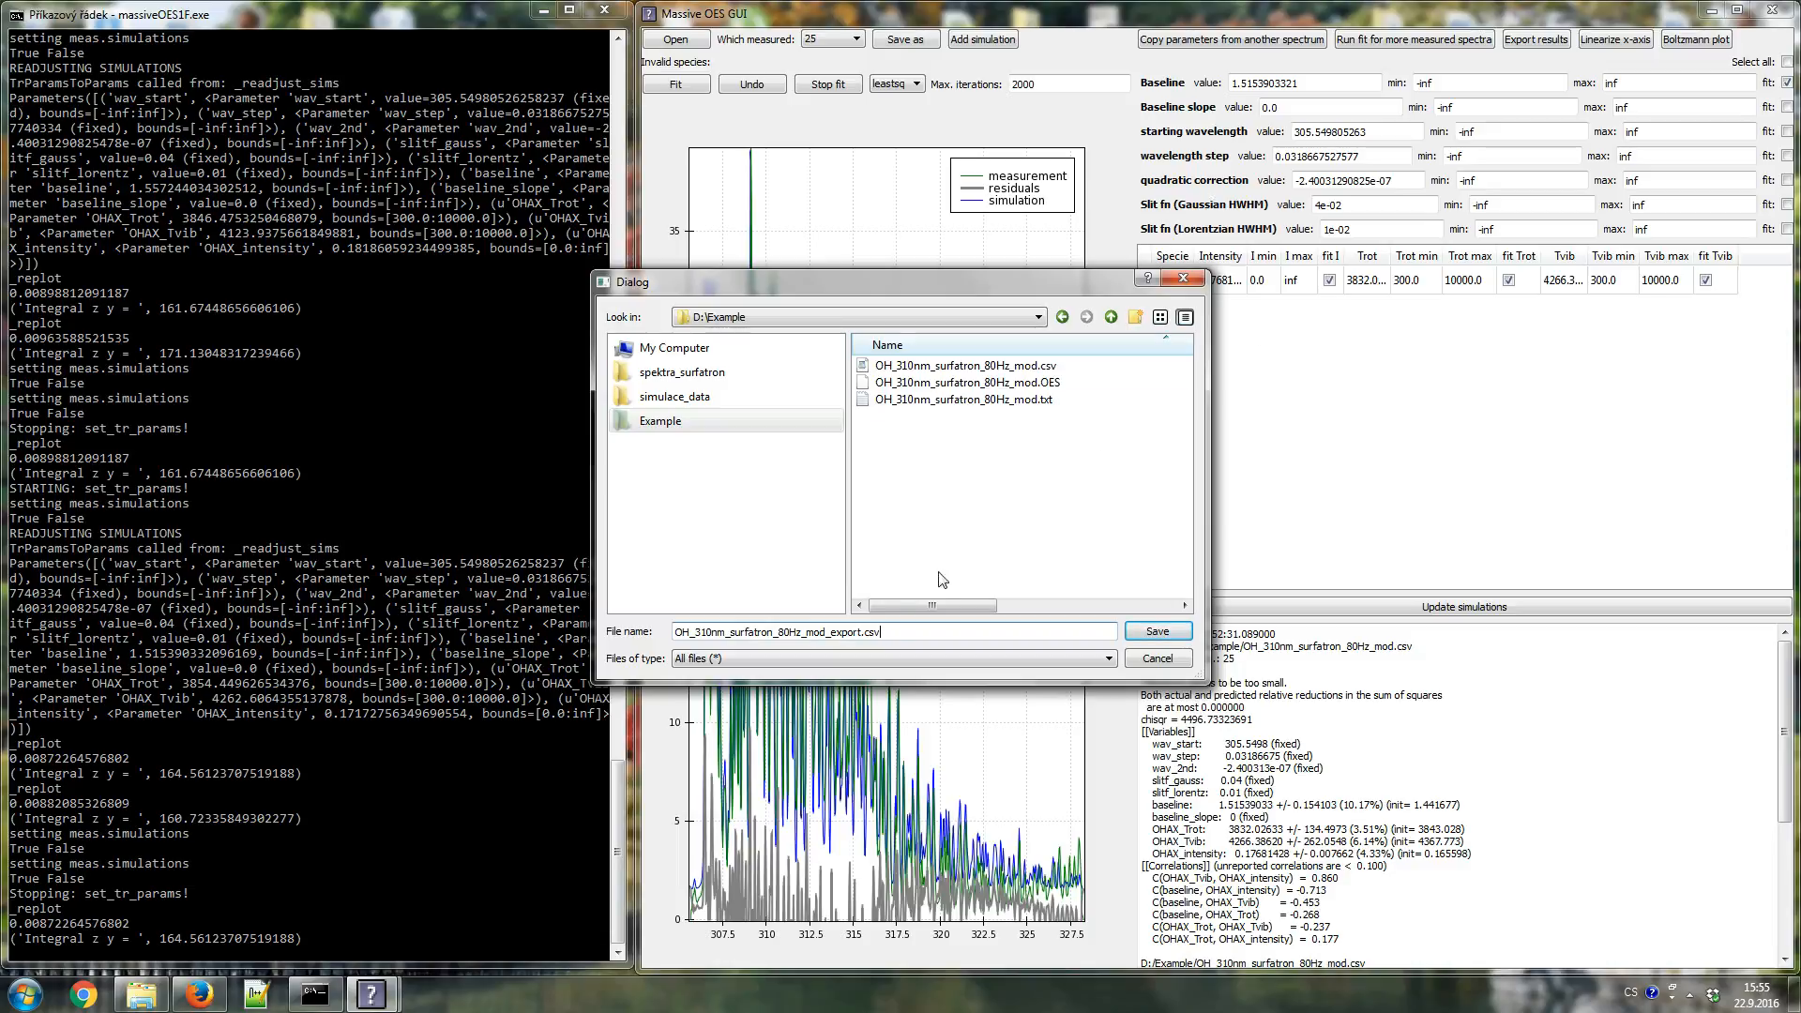
left_click(1159, 634)
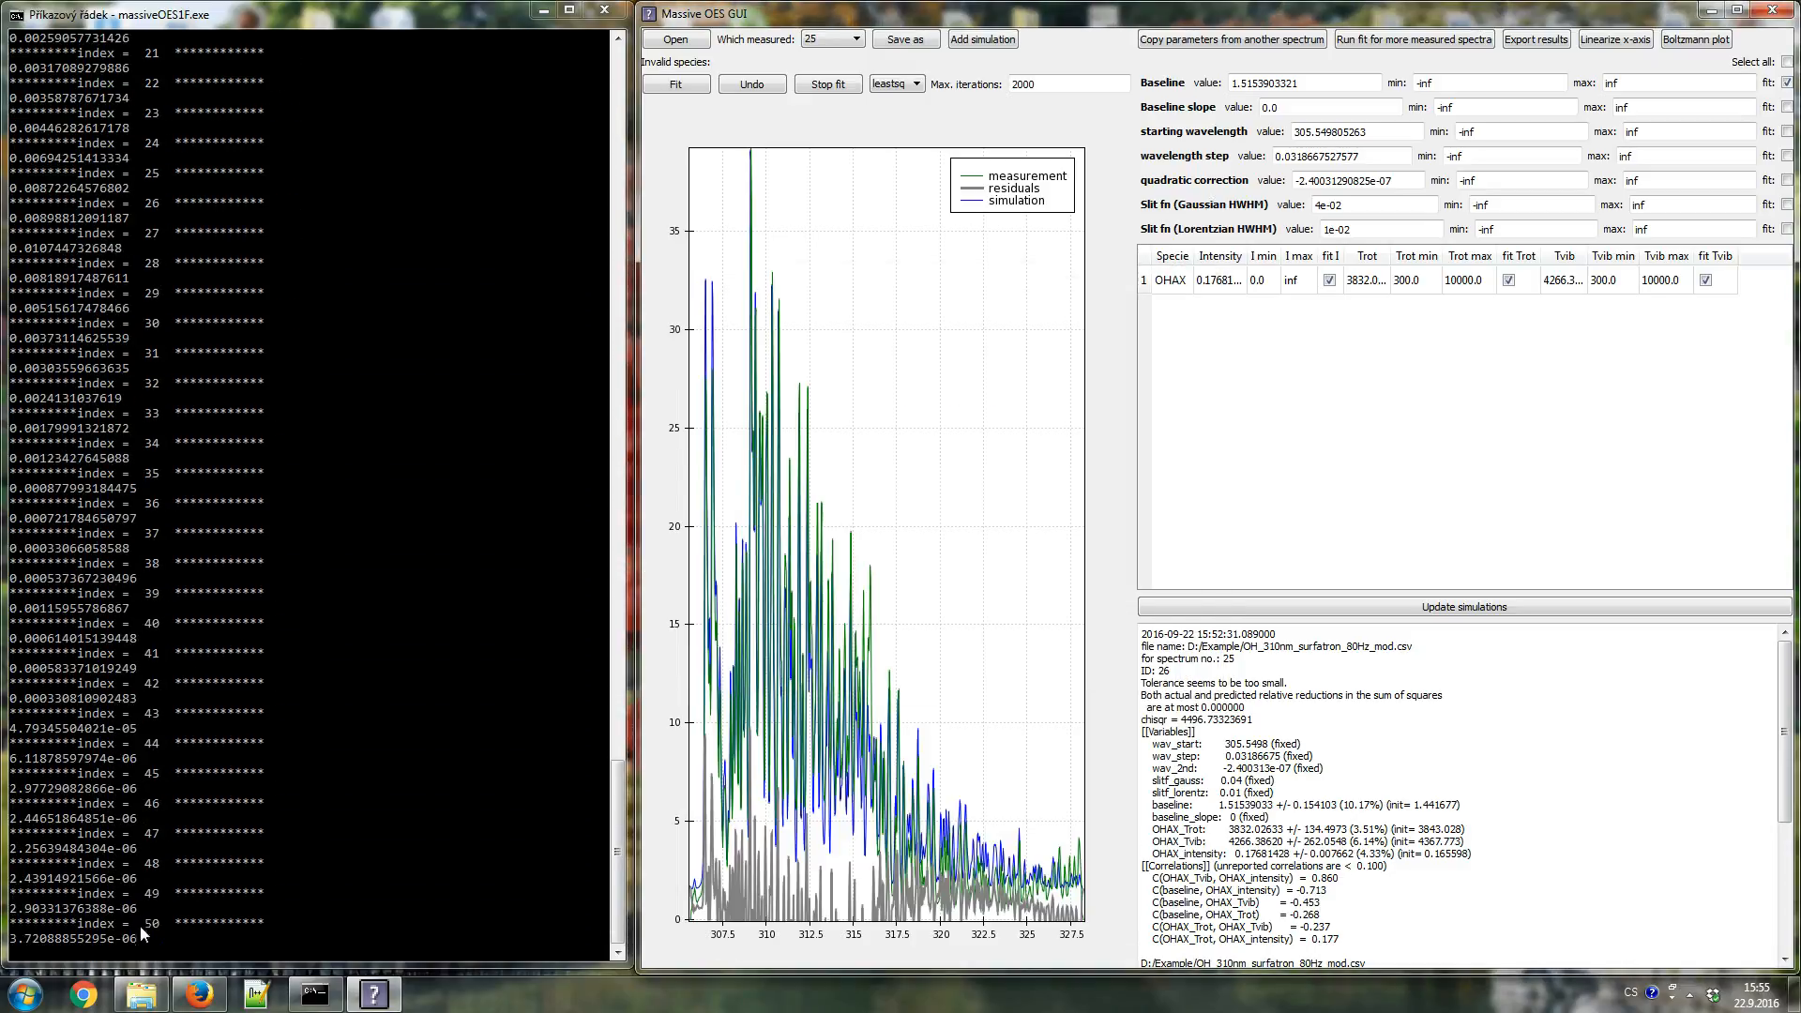